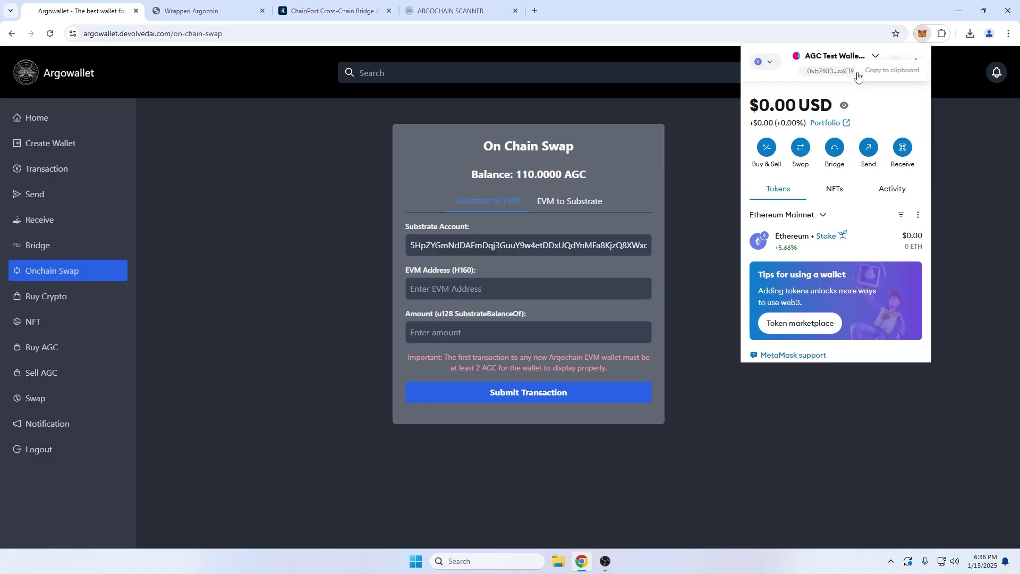
# Copy the MetaMask wallet address and add Base Mainnet as a MetaMask network
pyautogui.click(859, 72)
pyautogui.click(765, 61)
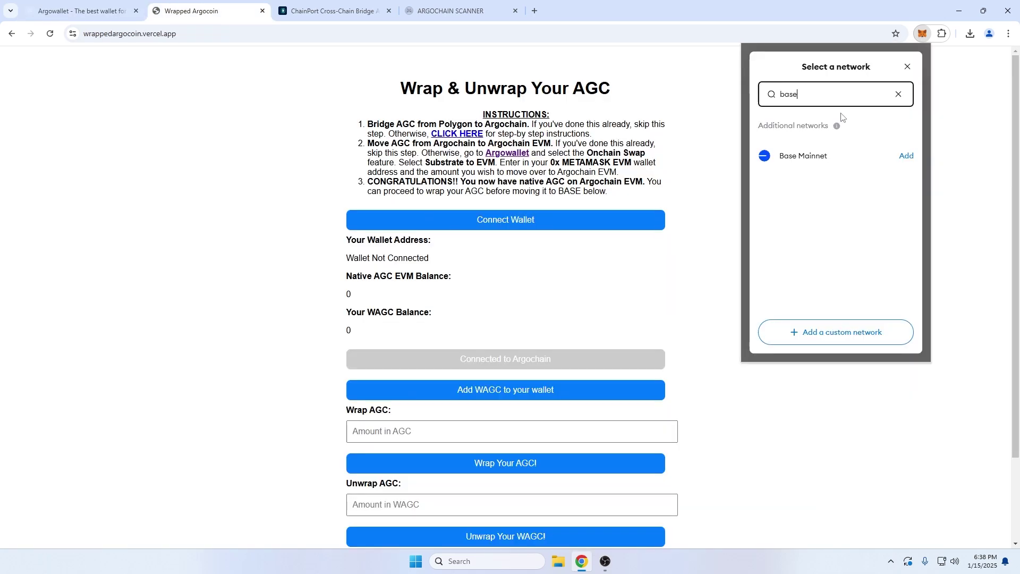
pyautogui.click(907, 157)
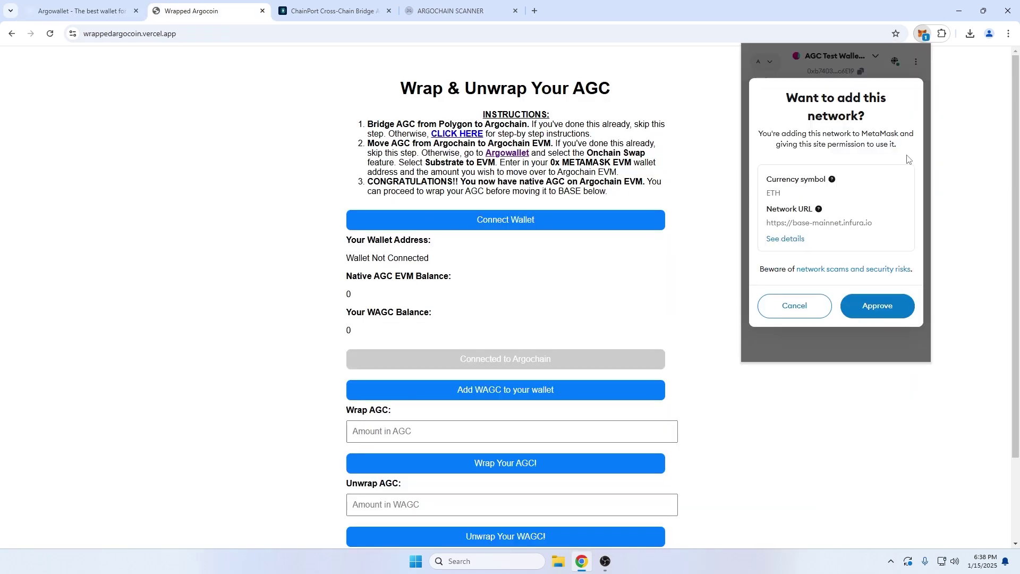
pyautogui.click(884, 308)
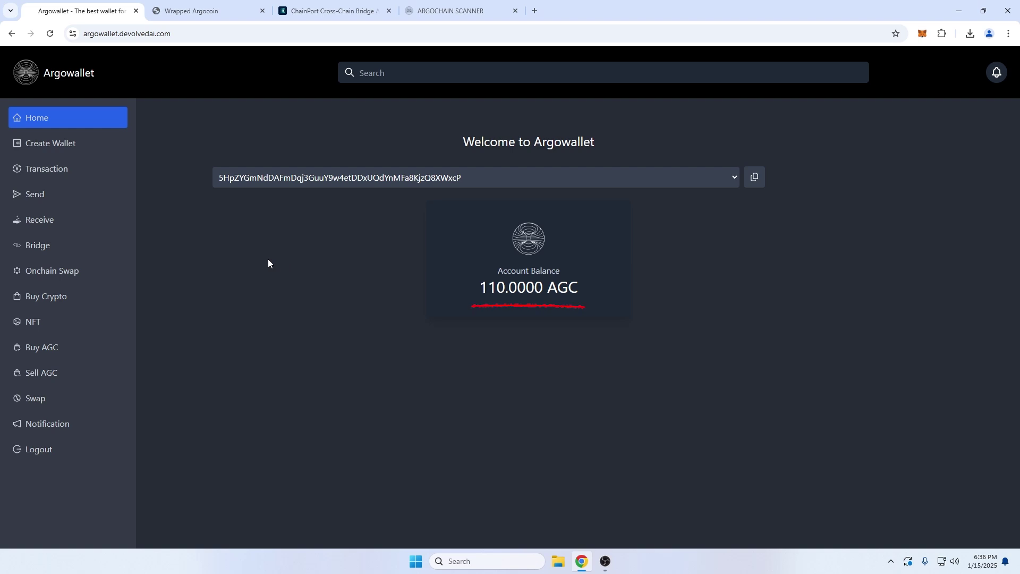
# Open Argowallet's On Chain Swap page for the Substrate-to-EVM transfer form
pyautogui.click(81, 272)
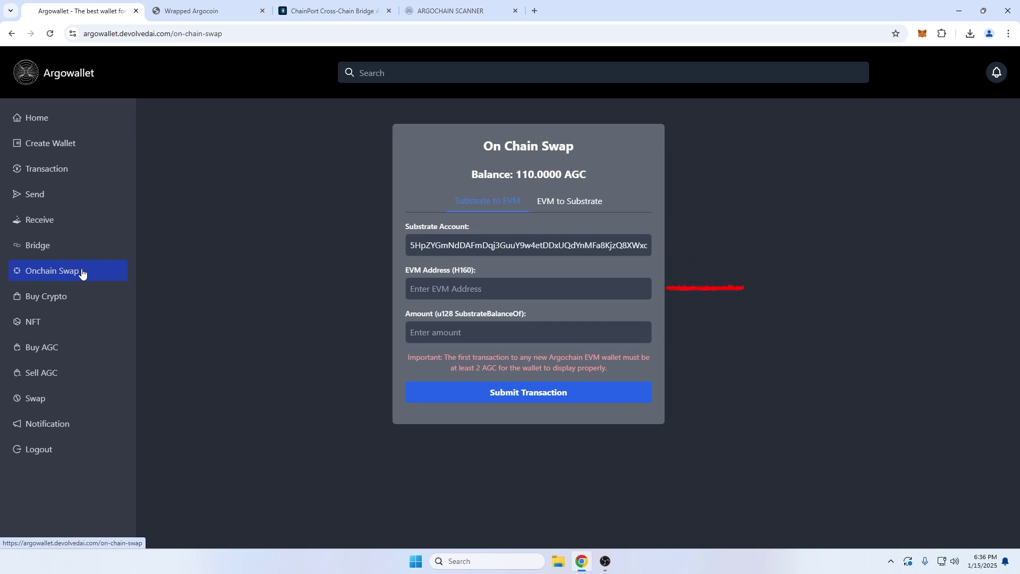
# Swap 100 AGC from the Substrate account to the copied MetaMask EVM address
pyautogui.click(922, 33)
pyautogui.click(830, 70)
pyautogui.click(523, 291)
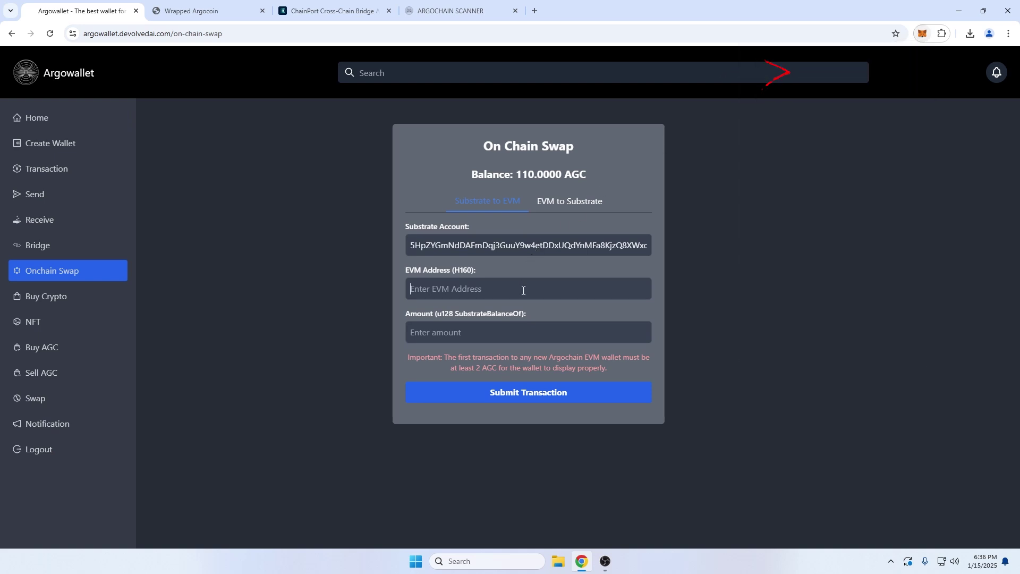
pyautogui.hotkey('ctrl', 'v')
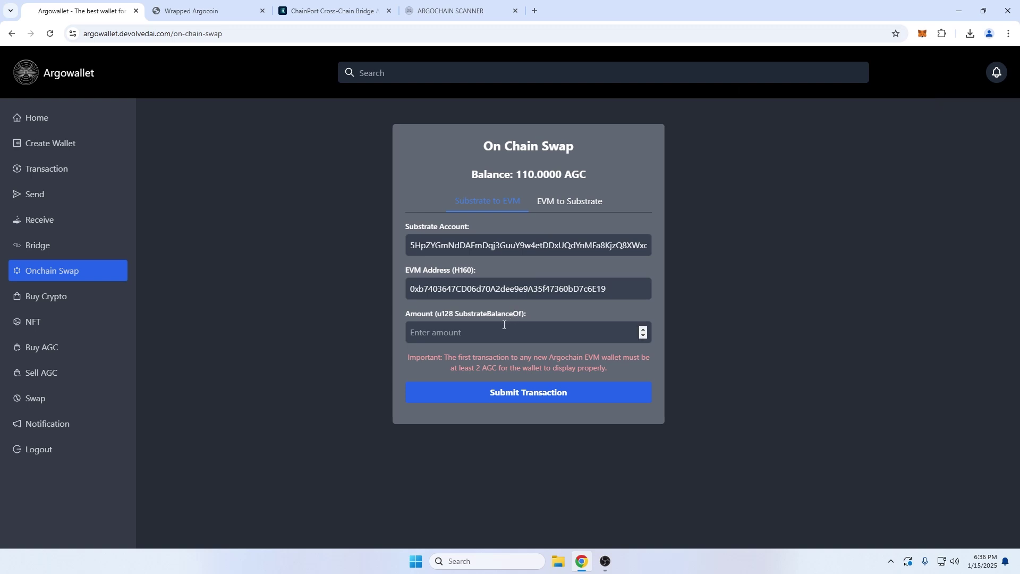
pyautogui.write('100')
pyautogui.click(453, 393)
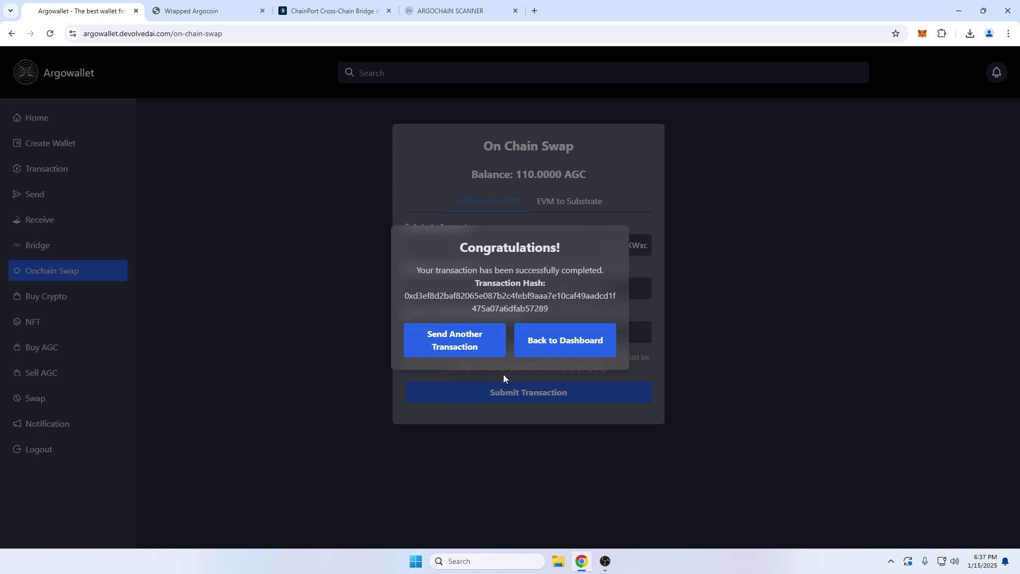
# Return to the dashboard and check the balance now reads 9.9856 AGC
pyautogui.click(557, 341)
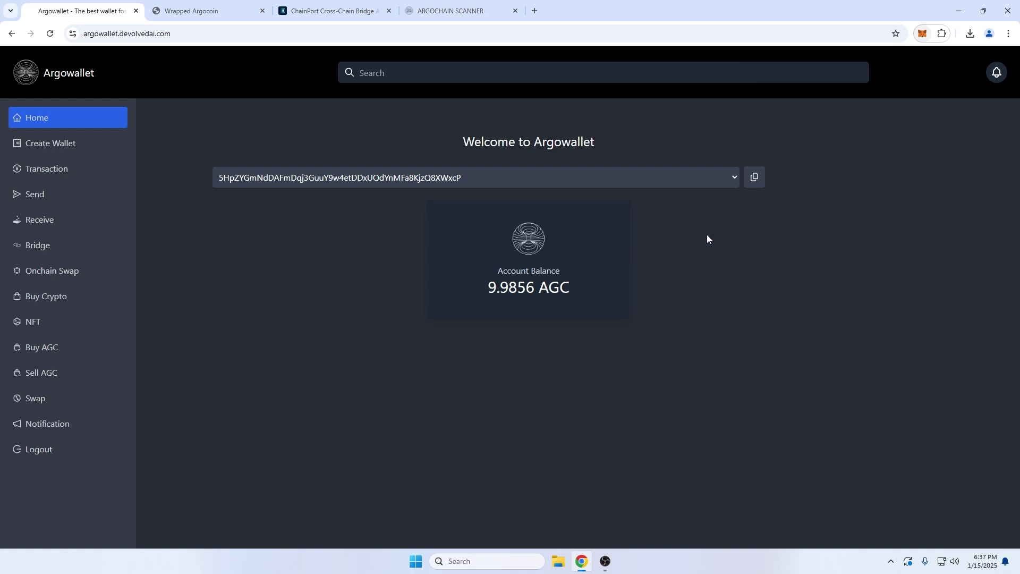
# From the Wrapped Argocoin page, add the Argochain network to MetaMask and approve it
pyautogui.click(195, 13)
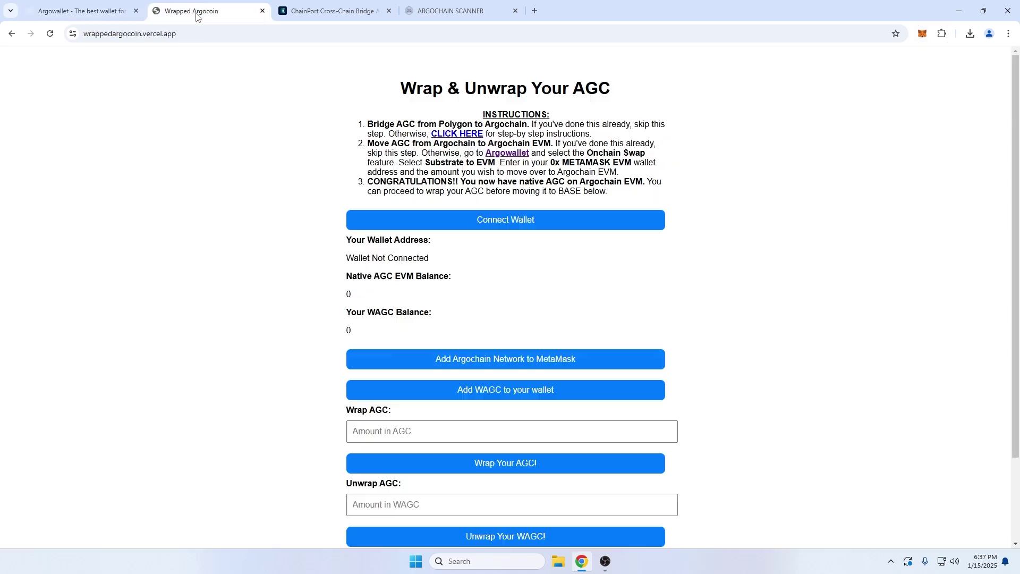
pyautogui.click(468, 224)
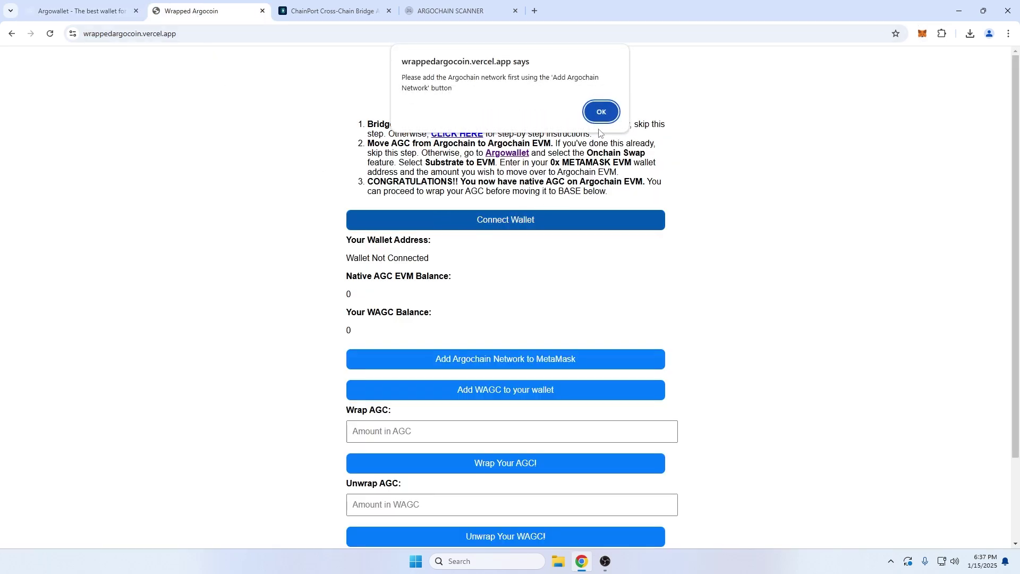
pyautogui.click(601, 112)
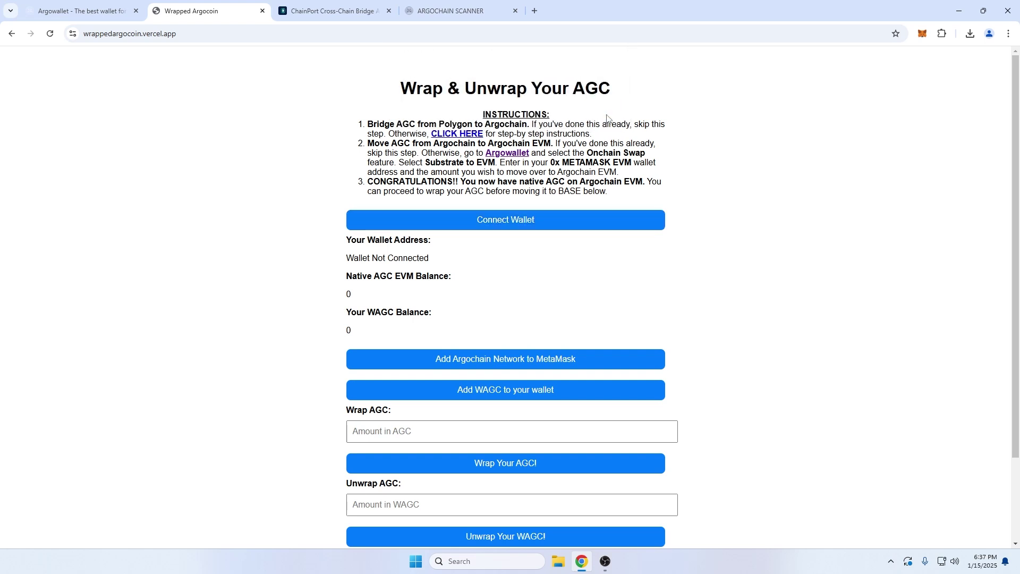
pyautogui.click(595, 360)
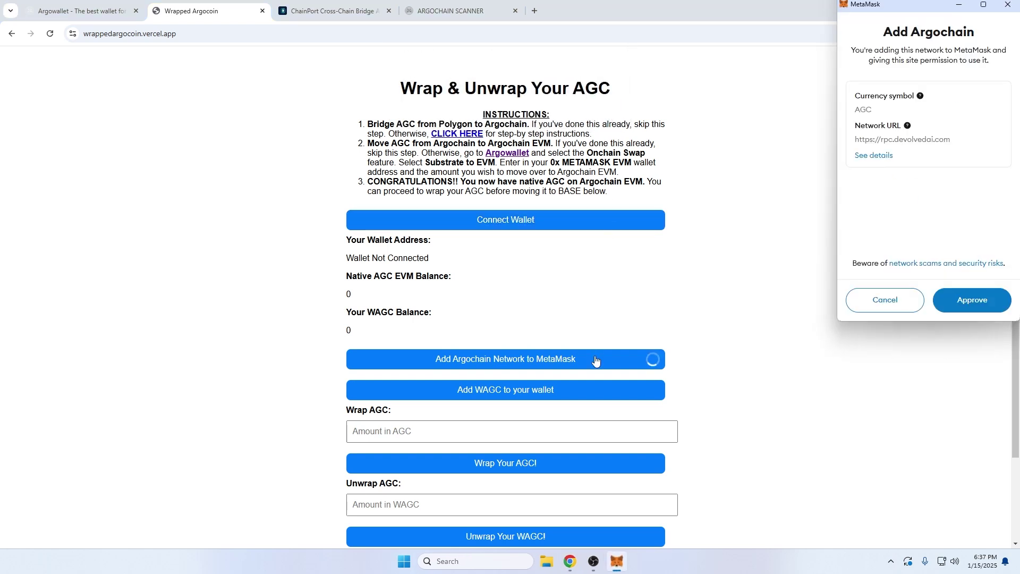
pyautogui.click(973, 303)
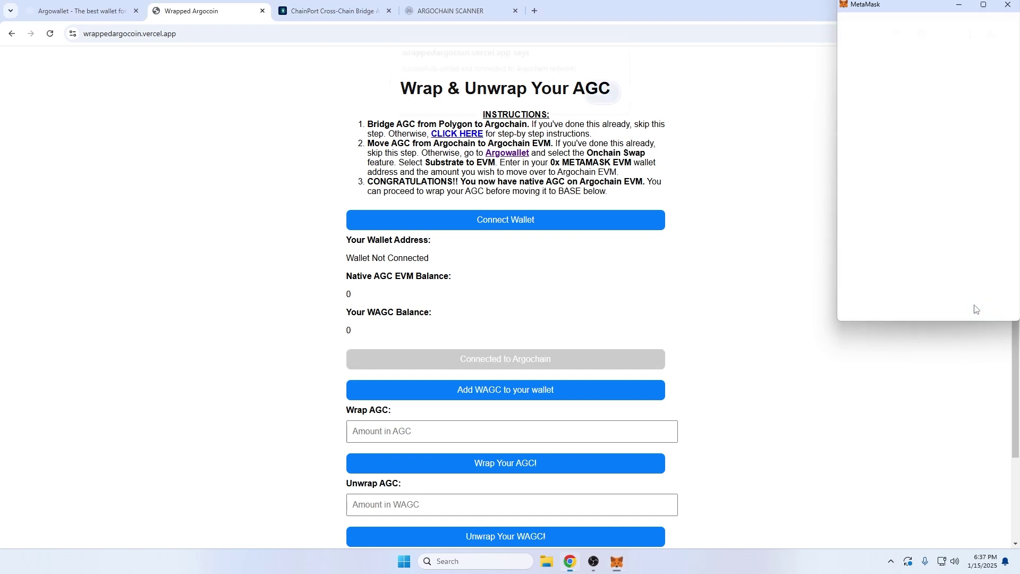
pyautogui.click(601, 101)
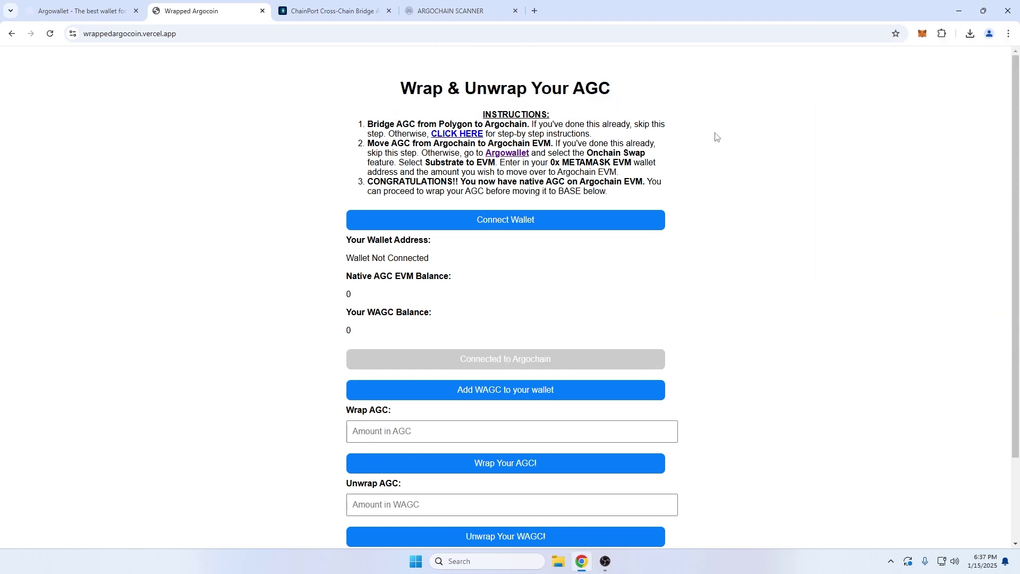
# Add Base Mainnet to MetaMask via the 'base' search, then switch back to Argochain
pyautogui.click(922, 34)
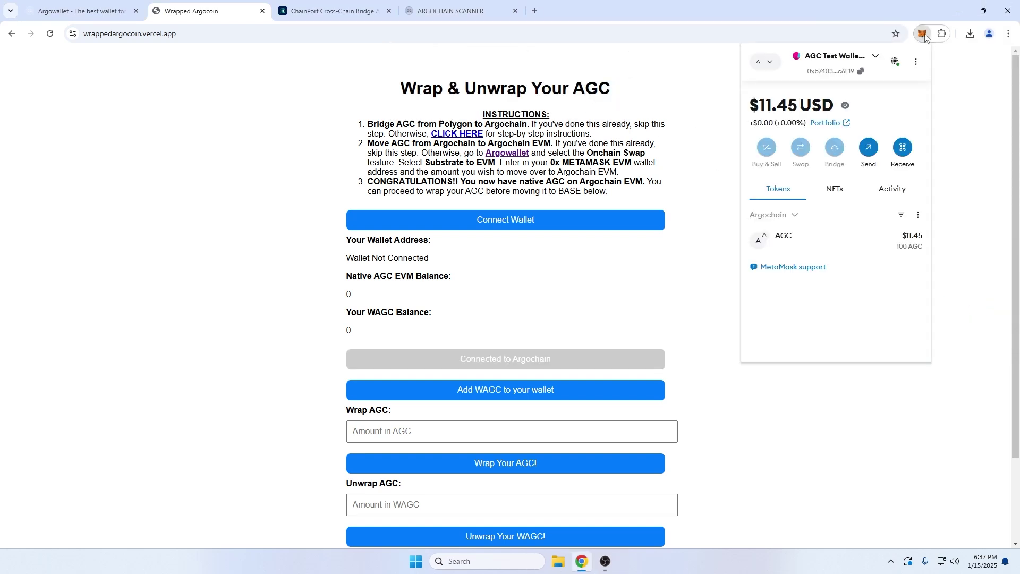
pyautogui.click(774, 65)
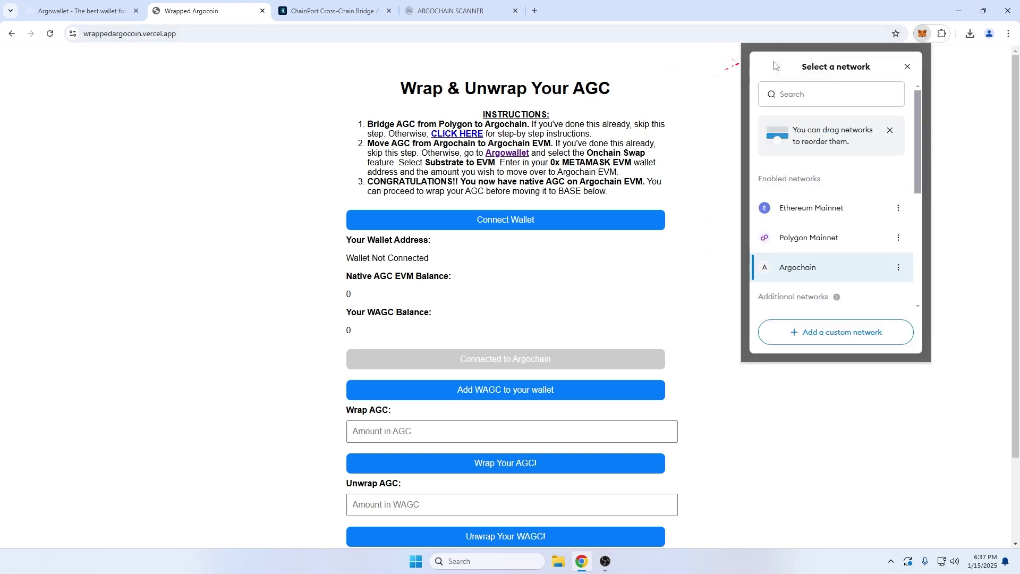
pyautogui.click(786, 91)
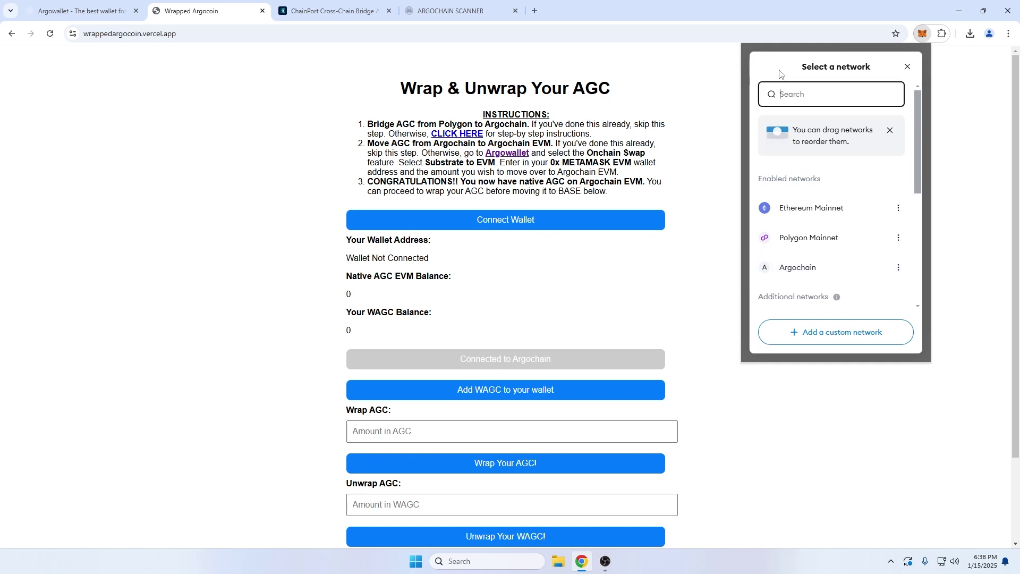
pyautogui.write('base')
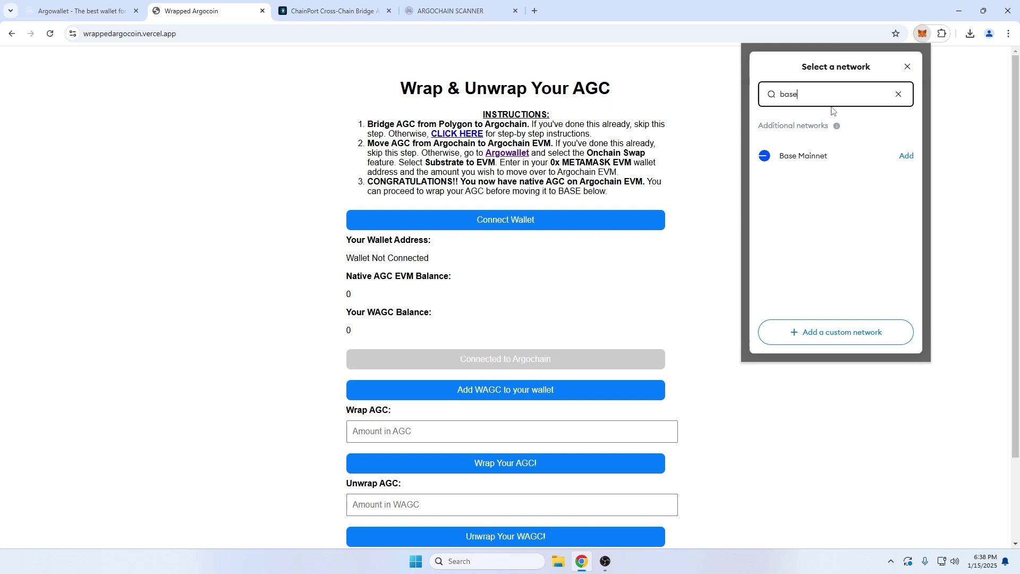
pyautogui.click(905, 156)
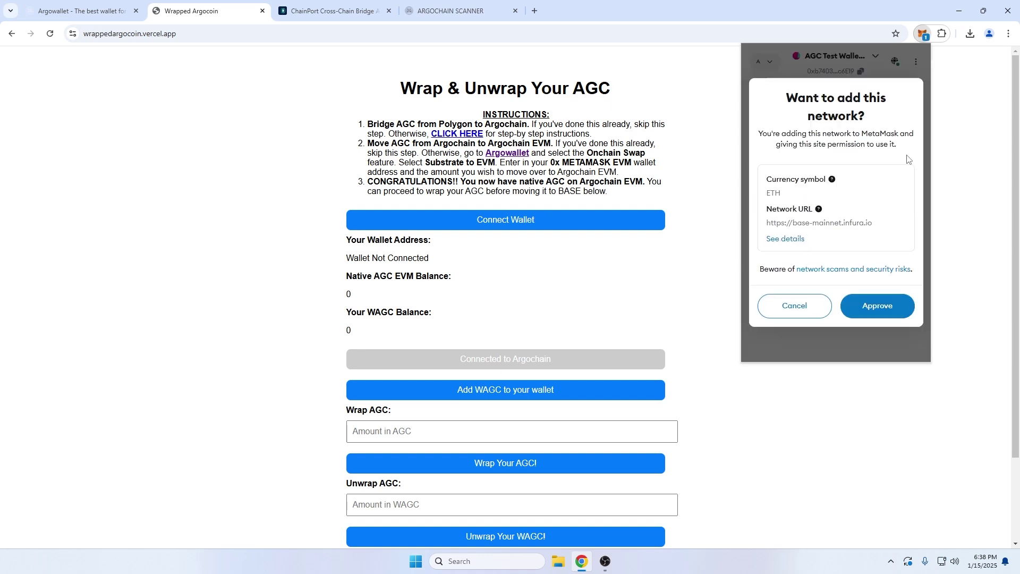
pyautogui.click(886, 312)
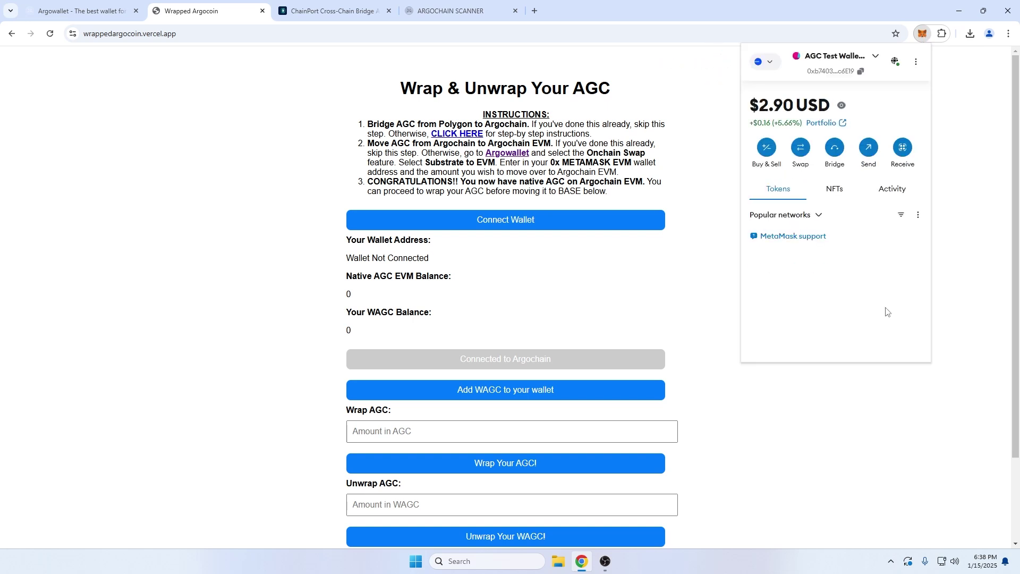
pyautogui.click(764, 62)
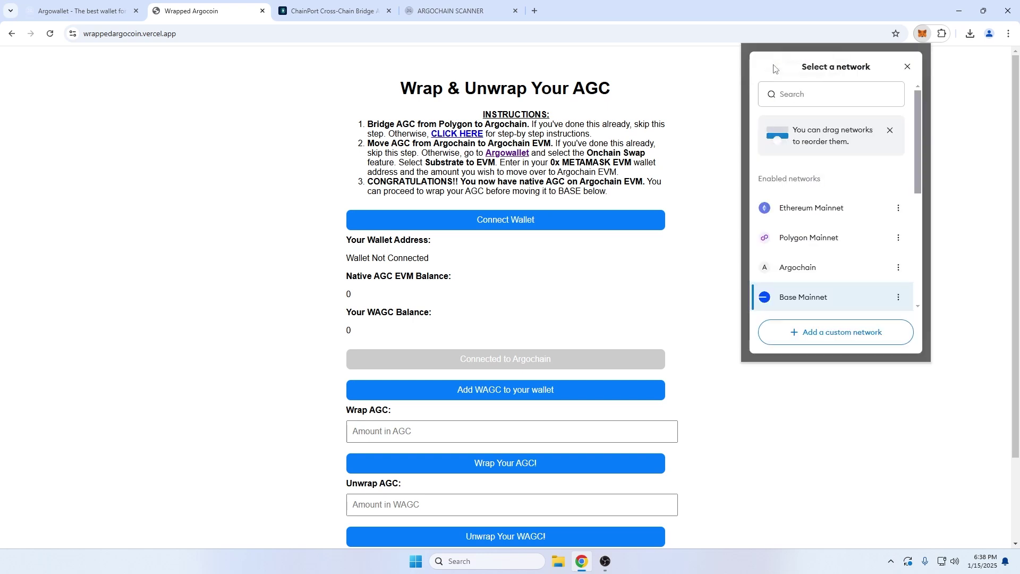
pyautogui.click(824, 267)
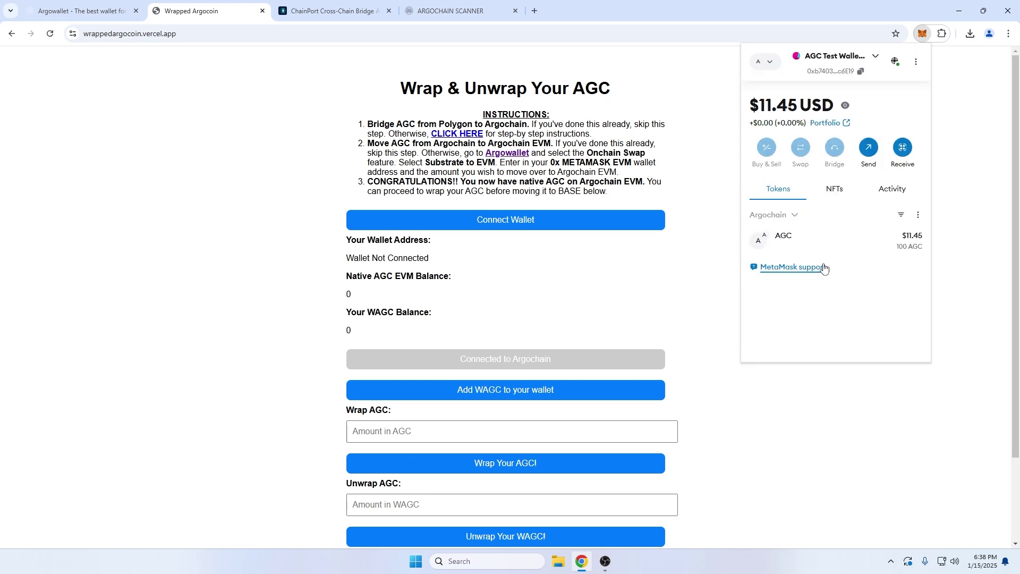
# Import the WAGC token into MetaMask from the Wrapped Argocoin page
pyautogui.click(706, 273)
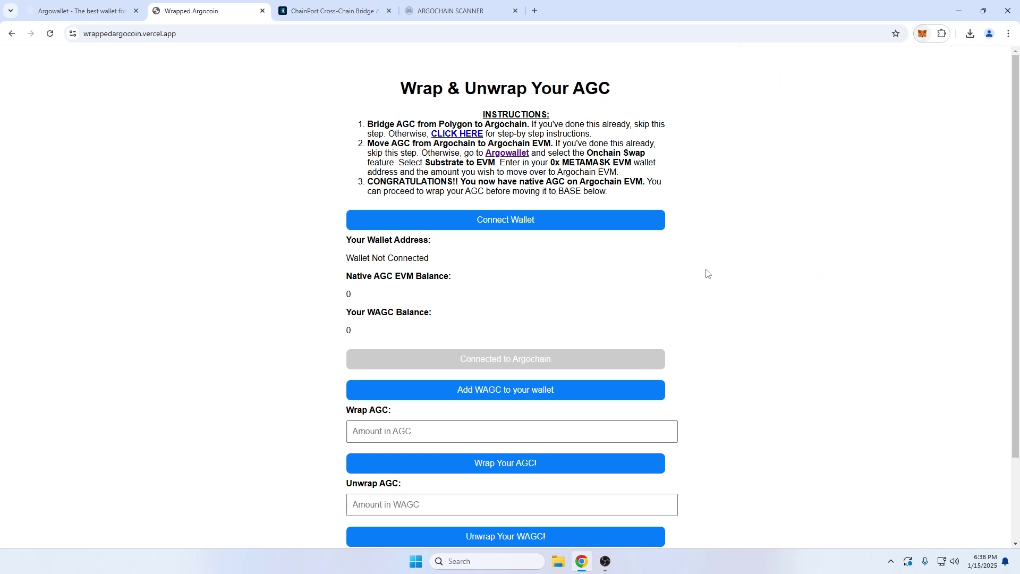
pyautogui.click(611, 402)
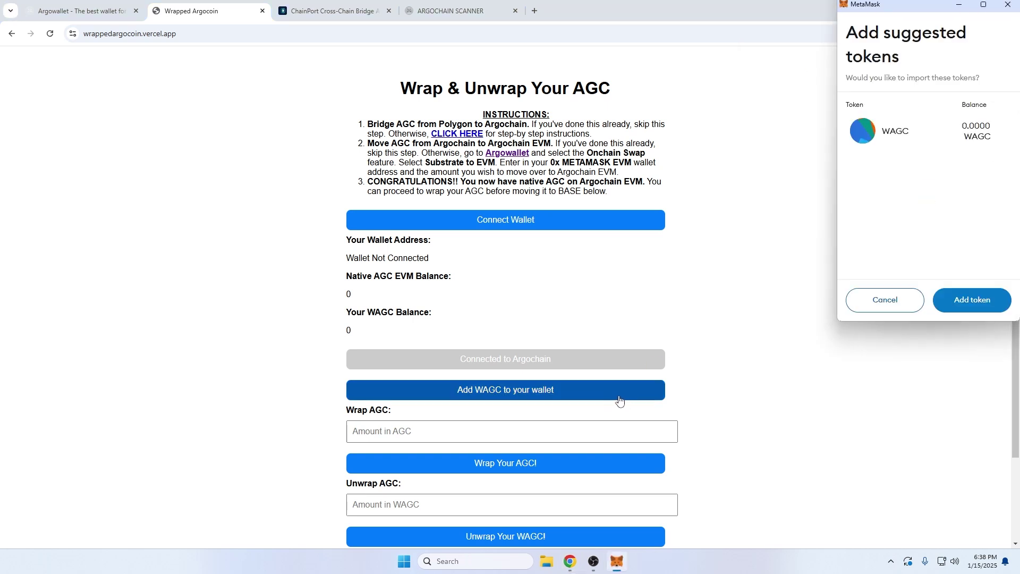
pyautogui.click(955, 301)
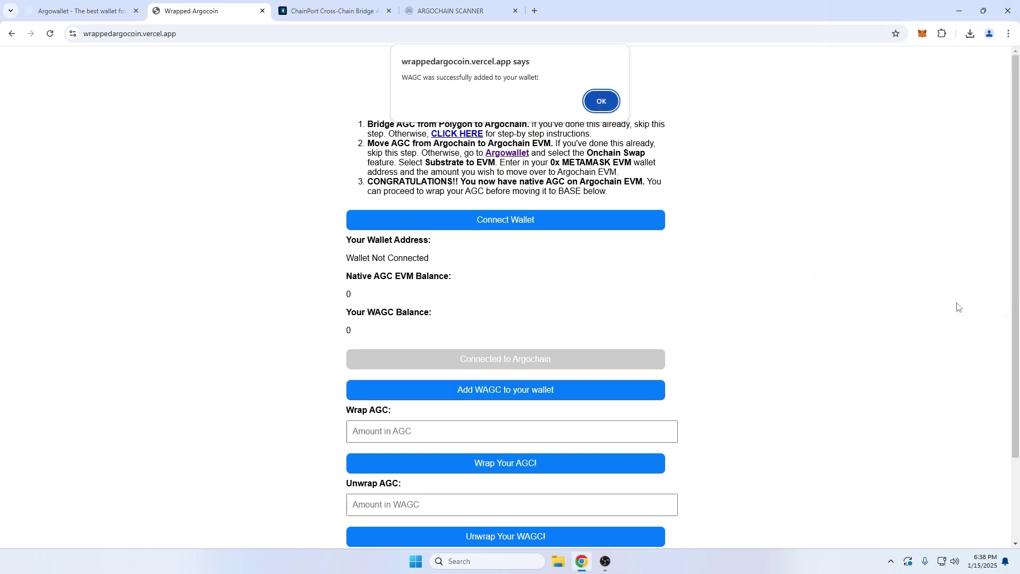
pyautogui.click(608, 107)
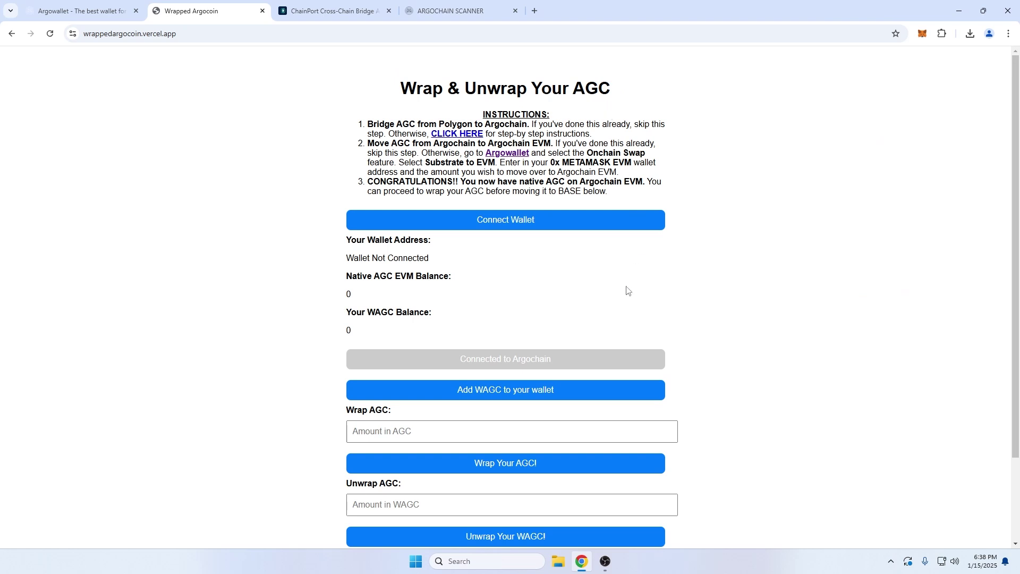
# Attempt to wrap 90 AGC, which fails because the wallet isn't connected
pyautogui.scroll(-3, 617, 332)
pyautogui.click(578, 328)
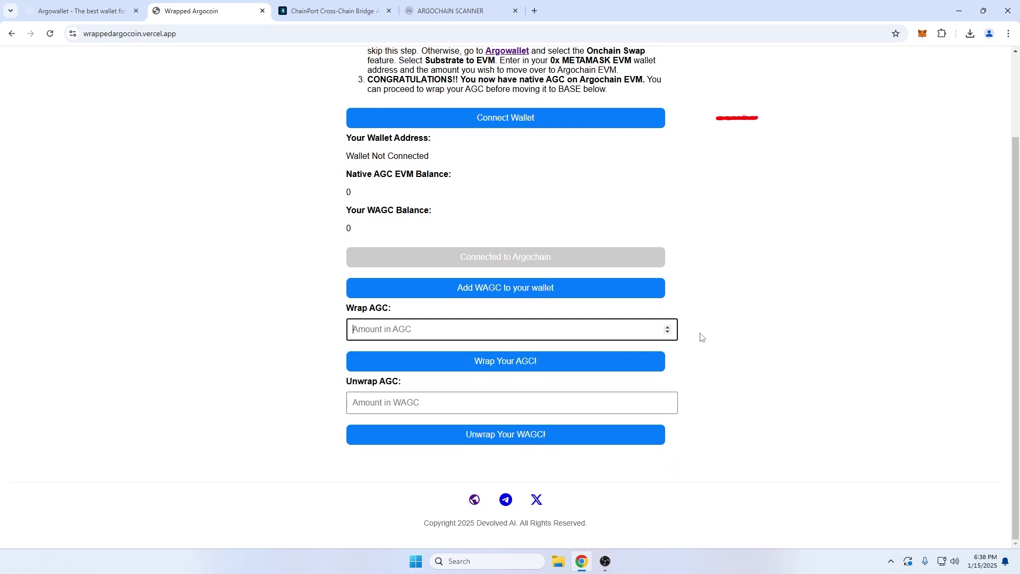
pyautogui.write('90')
pyautogui.click(625, 366)
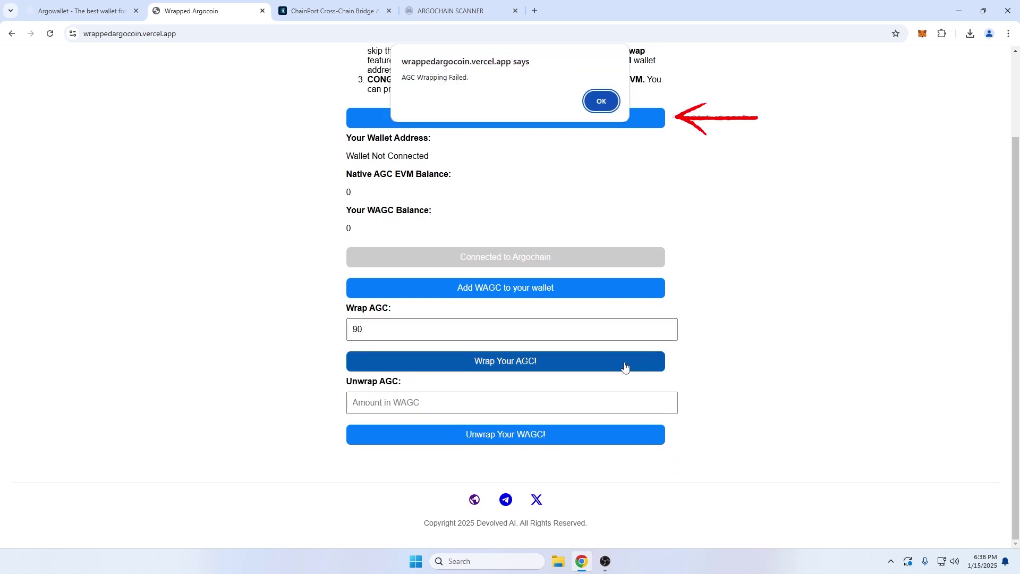
pyautogui.click(601, 101)
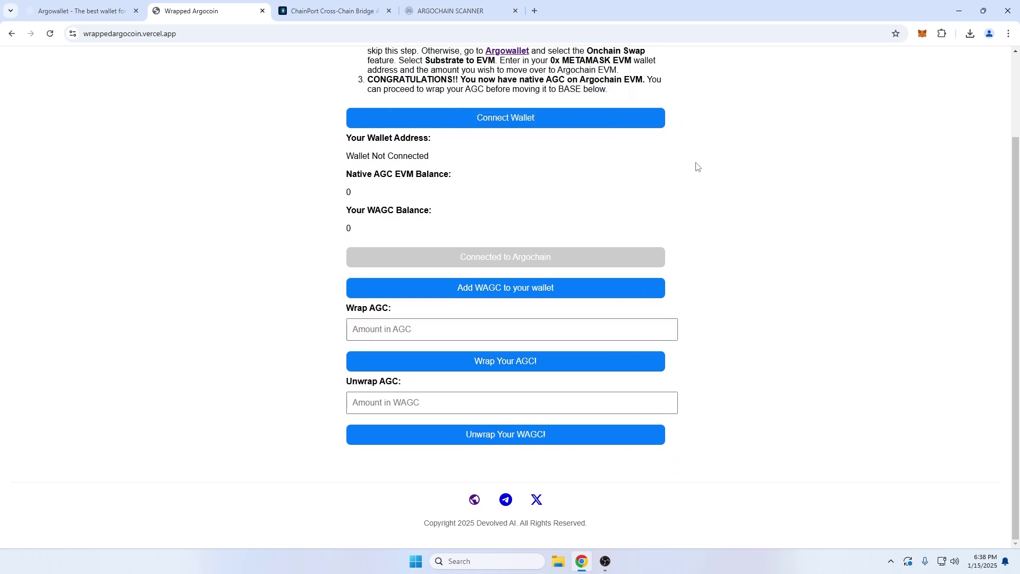
# Connect the wallet and wrap 90 AGC into WAGC, approving it in MetaMask
pyautogui.click(615, 125)
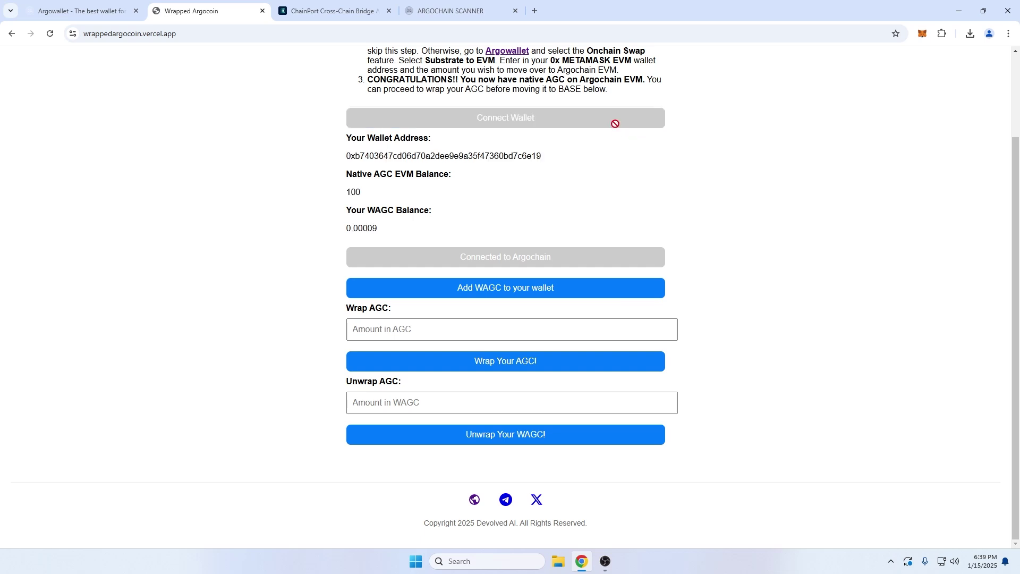
pyautogui.click(635, 322)
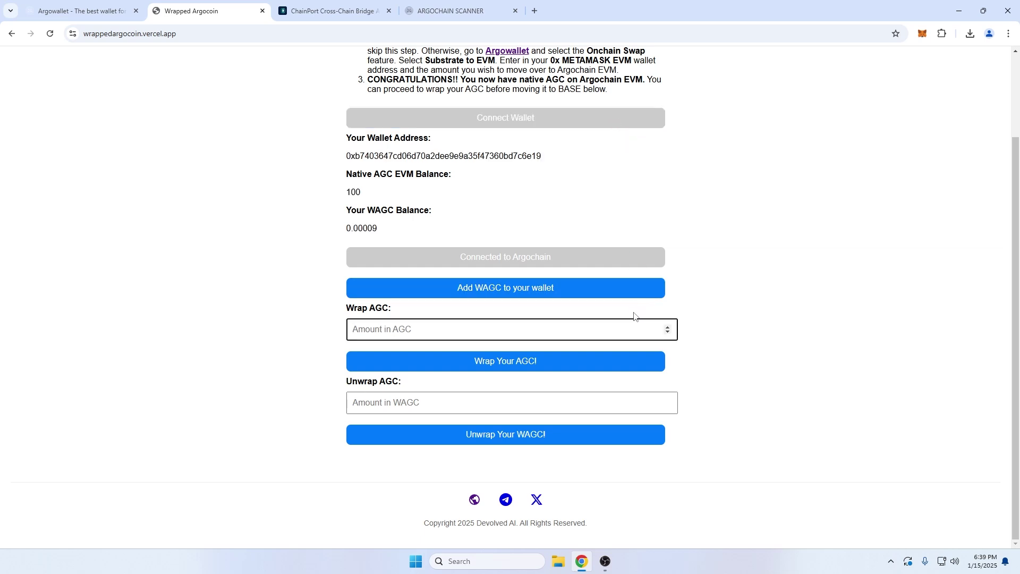
pyautogui.write('90')
pyautogui.click(630, 359)
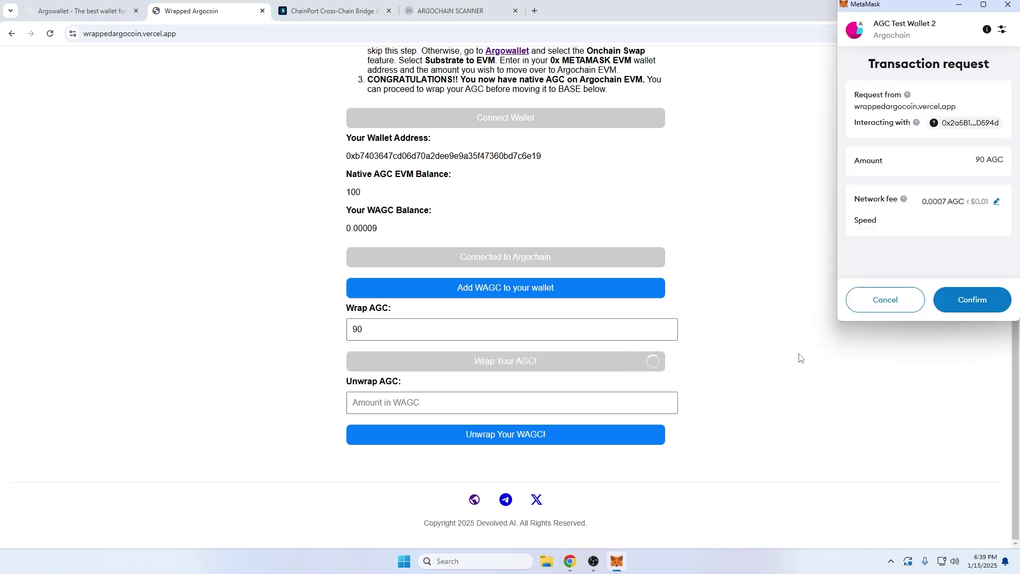
pyautogui.click(986, 312)
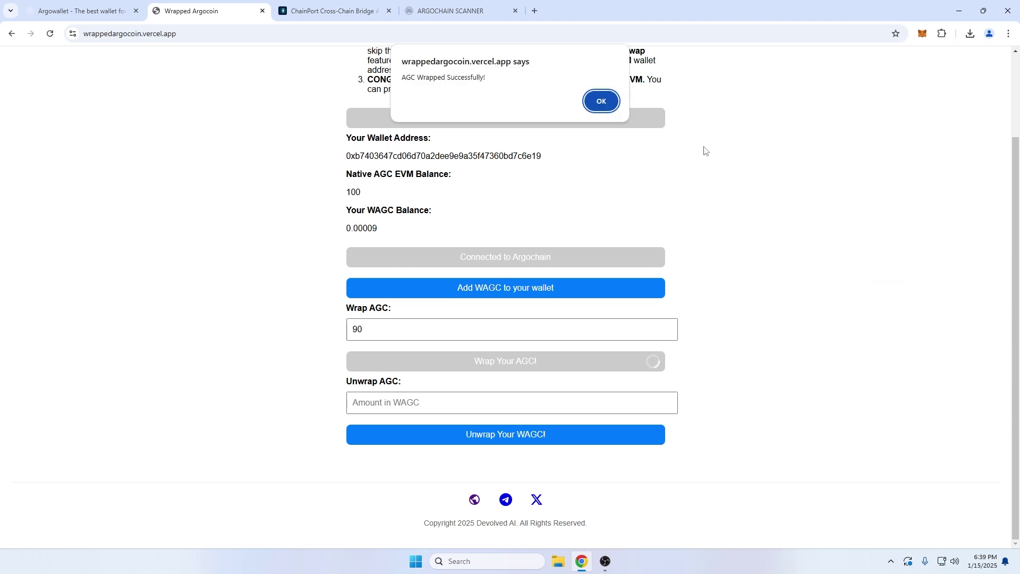
pyautogui.click(608, 106)
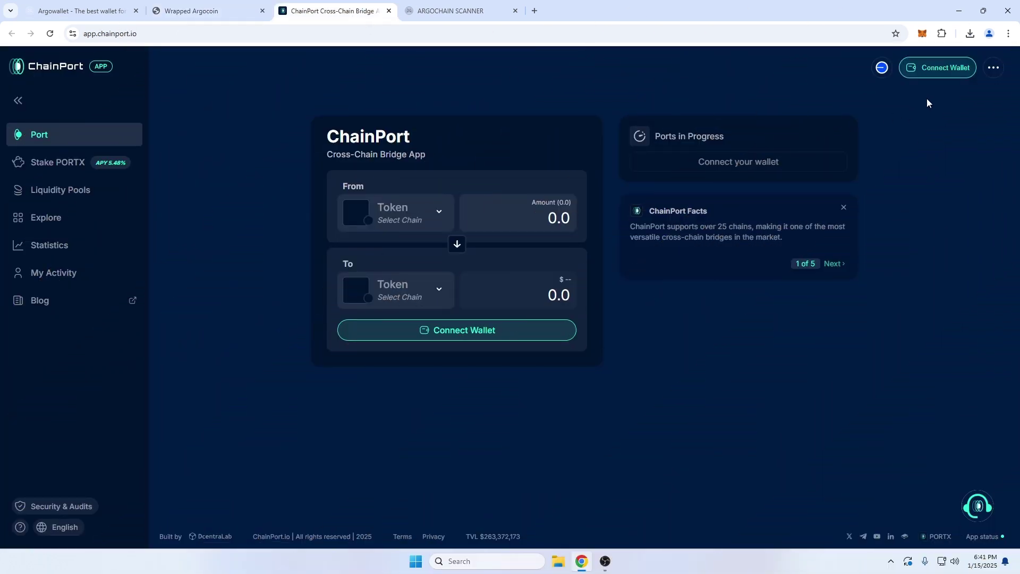
# Connect the MetaMask wallet to ChainPort
pyautogui.click(937, 69)
pyautogui.click(554, 213)
pyautogui.click(972, 298)
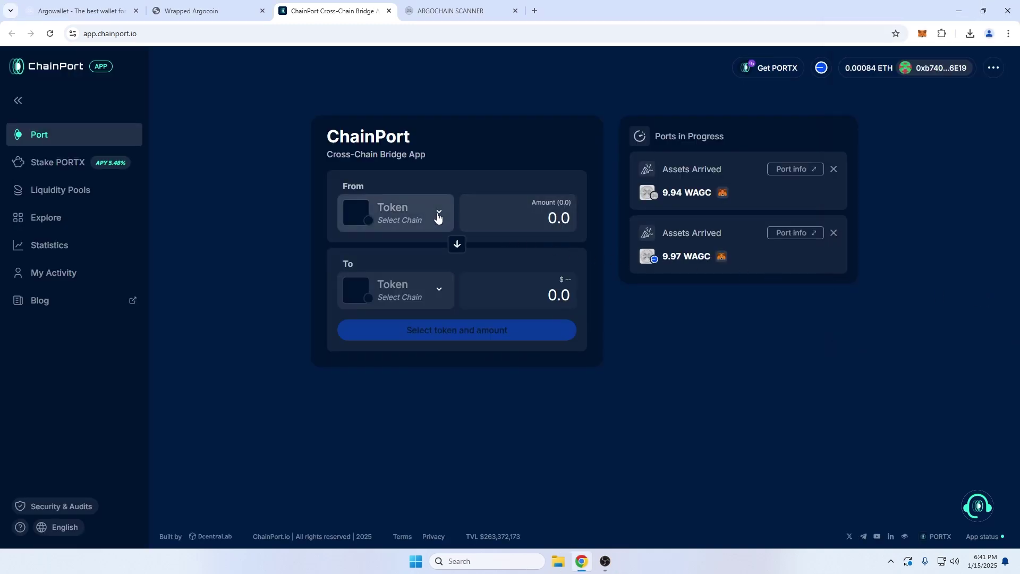
# Set a port from Argochain WAGC to Base WAGC with the MAX amount on Argochain
pyautogui.click(438, 217)
pyautogui.click(530, 201)
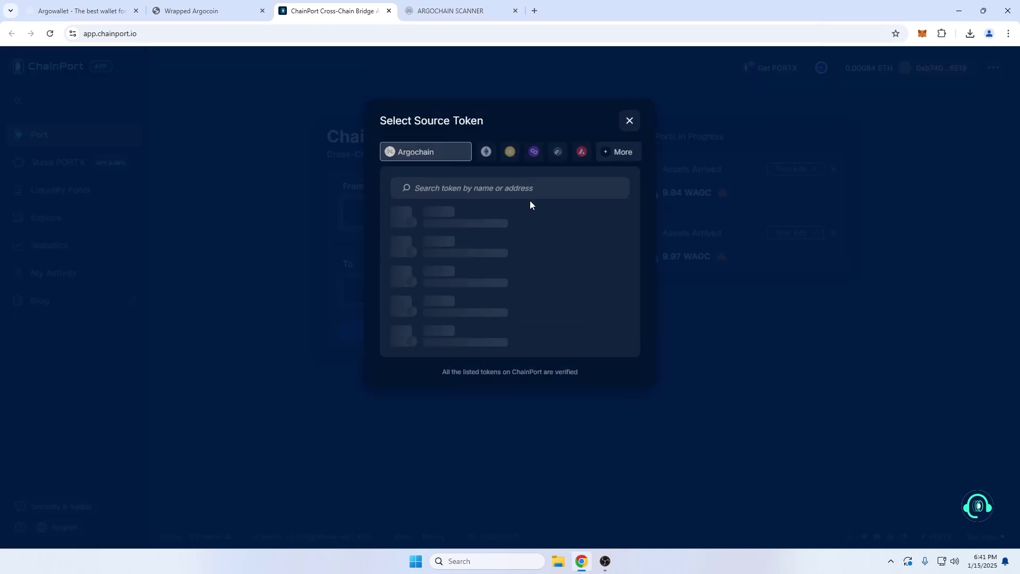
pyautogui.click(432, 221)
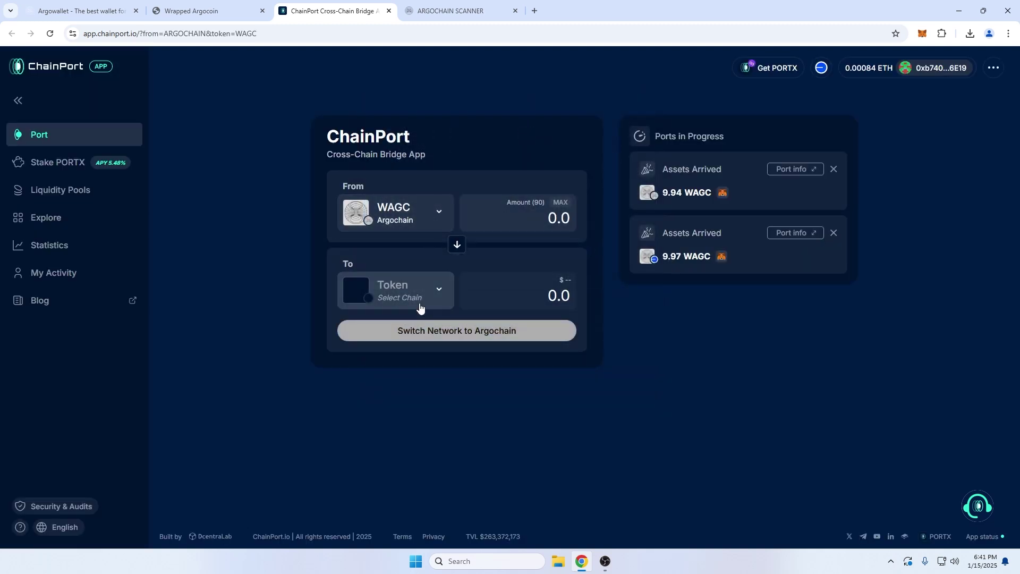
pyautogui.click(419, 304)
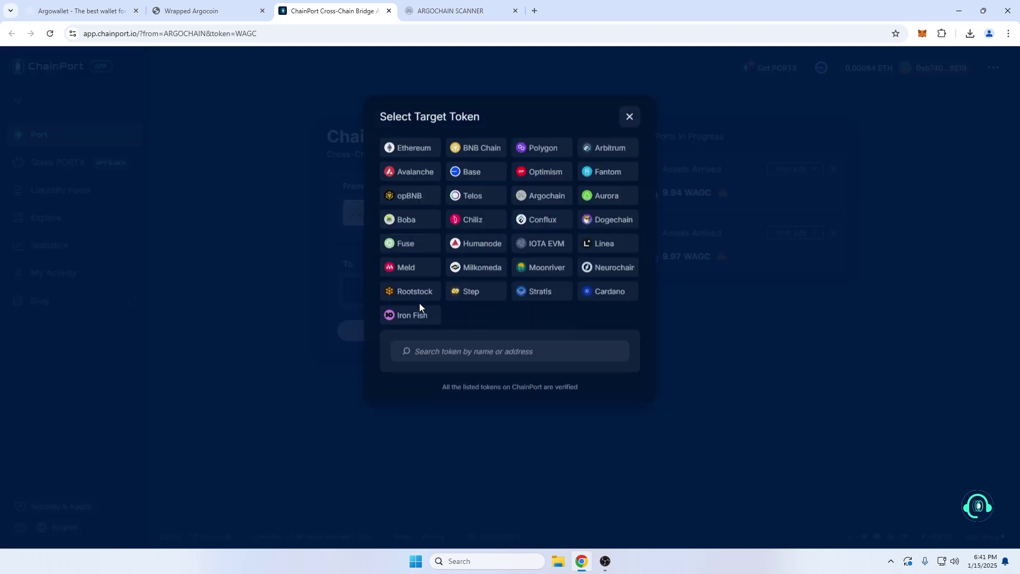
pyautogui.click(482, 176)
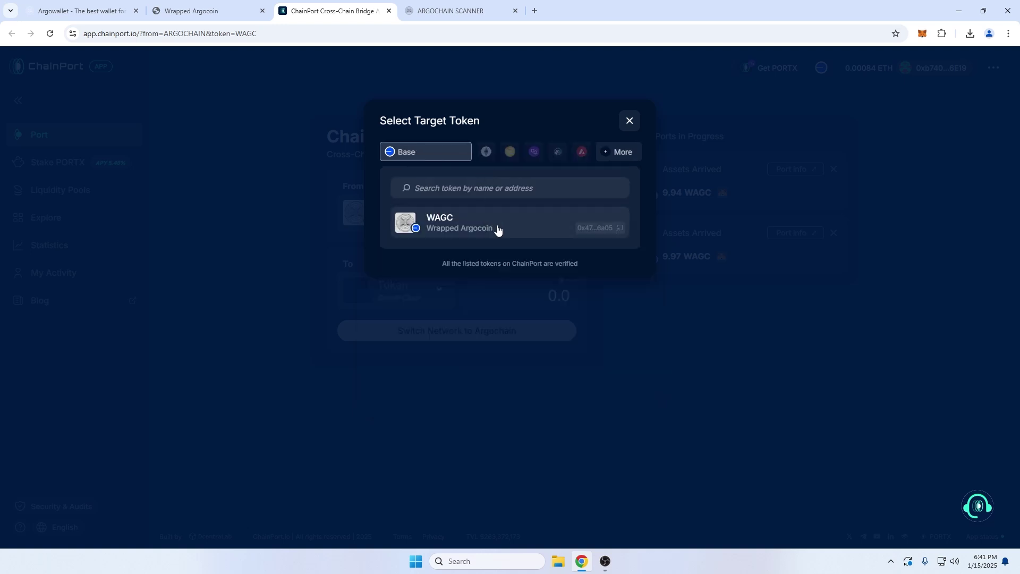
pyautogui.click(497, 228)
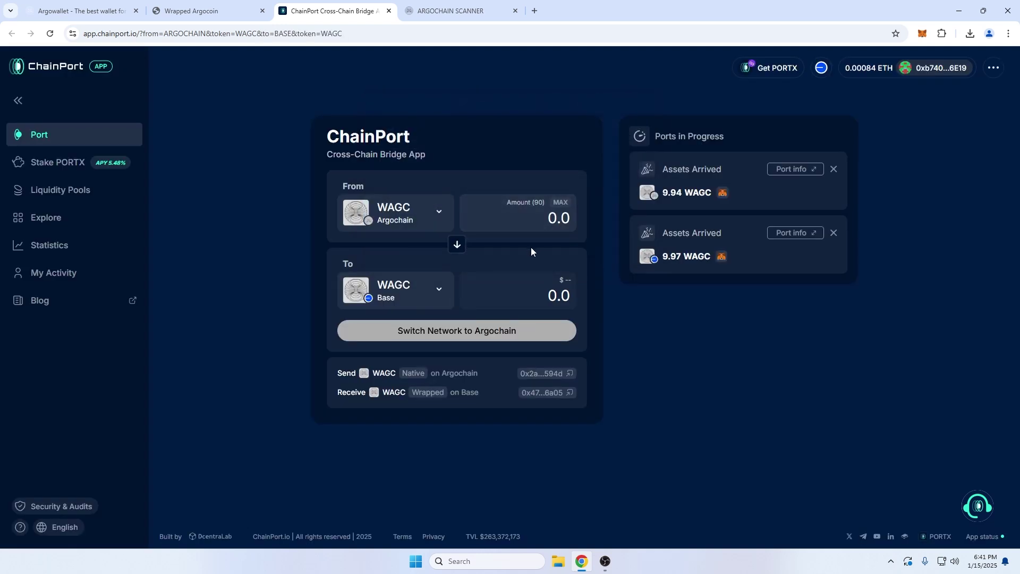
pyautogui.click(562, 204)
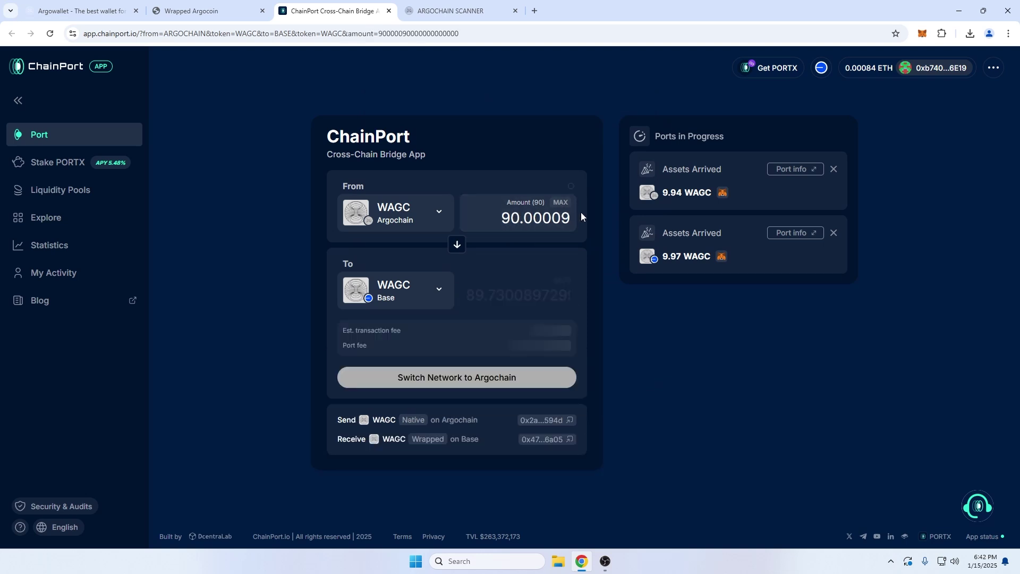
pyautogui.click(486, 378)
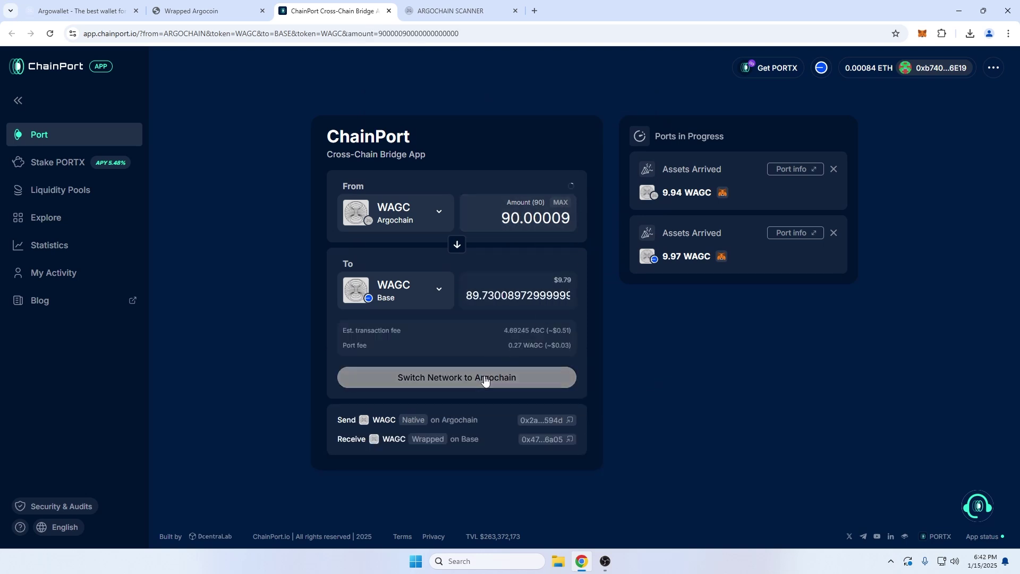
# Approve the WAGC spending cap and confirm the 90.00009 WAGC port to Base
pyautogui.click(485, 378)
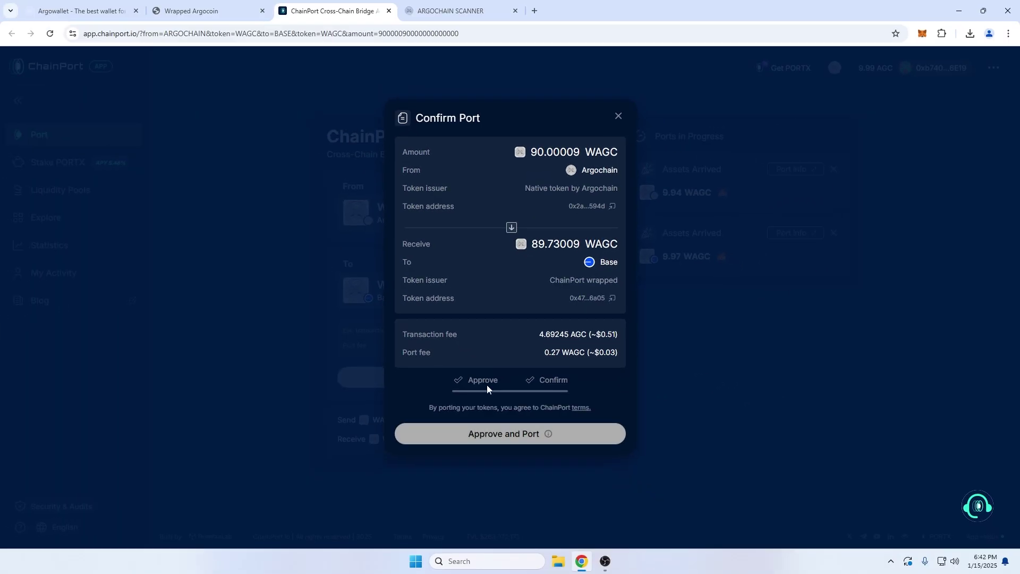
pyautogui.click(513, 433)
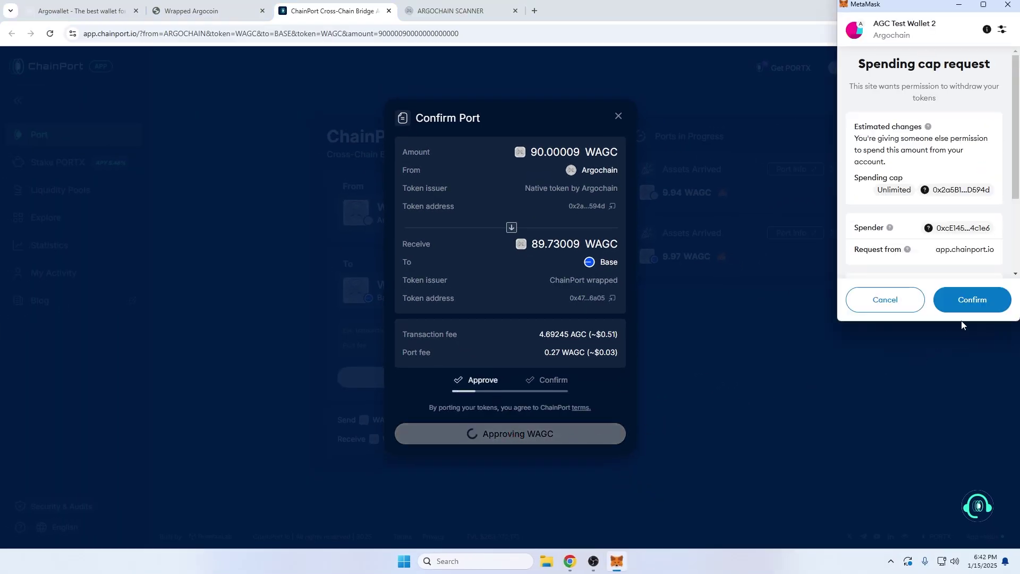
pyautogui.click(979, 300)
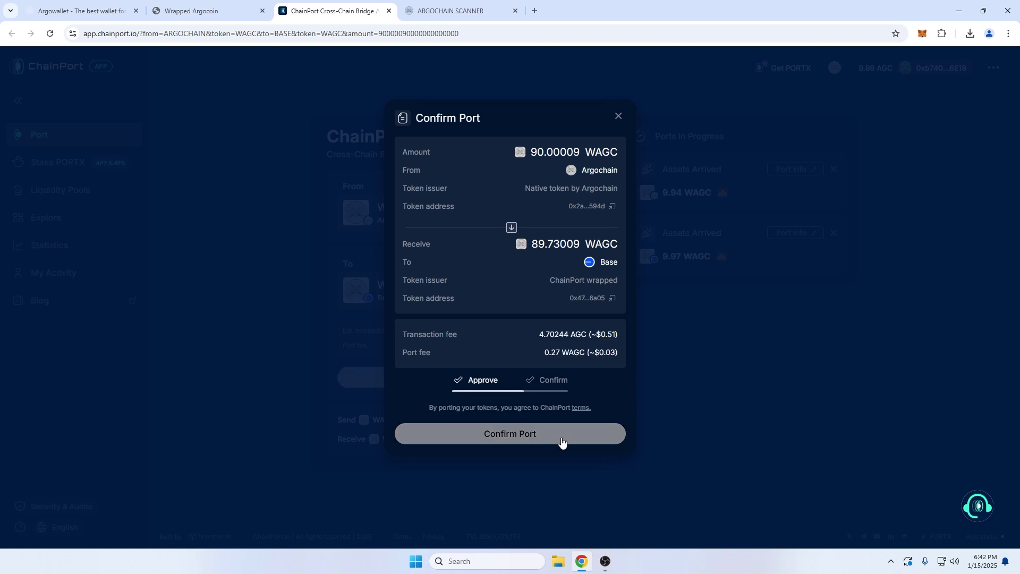
pyautogui.click(562, 435)
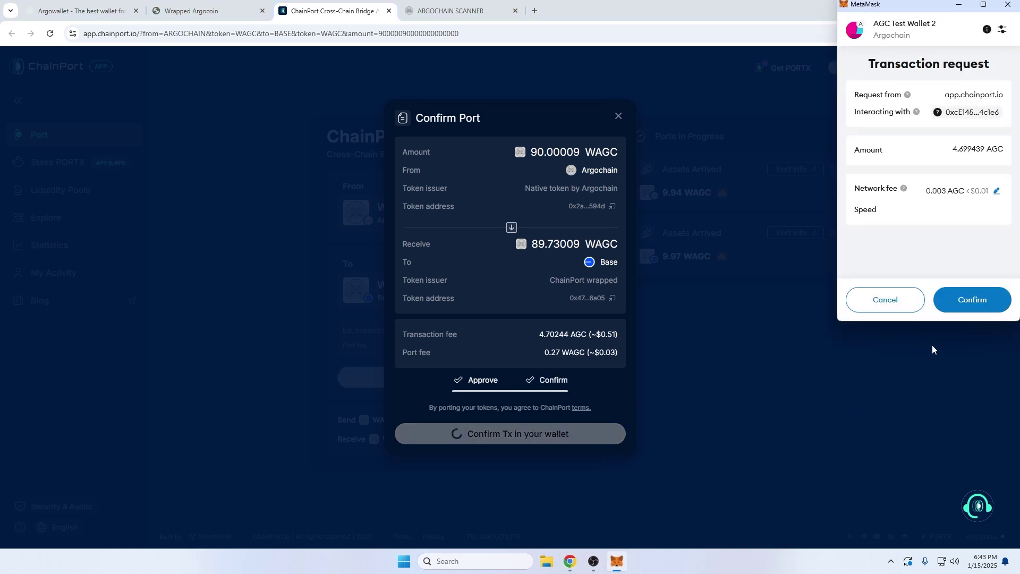
pyautogui.click(968, 307)
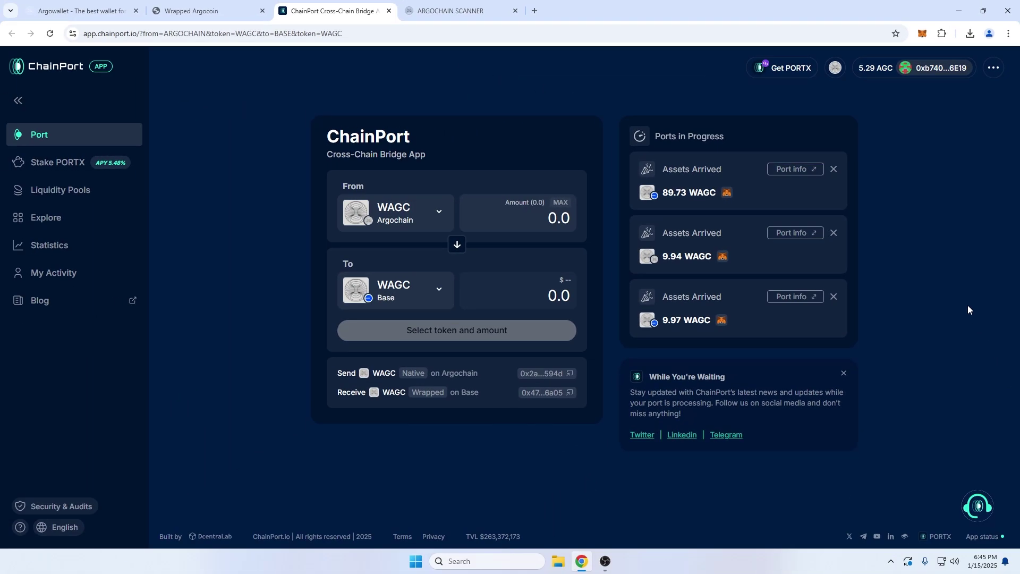
# Switch MetaMask to Base Mainnet (0.00084 ETH), copy the wallet address, and start a new browser tab
pyautogui.click(922, 33)
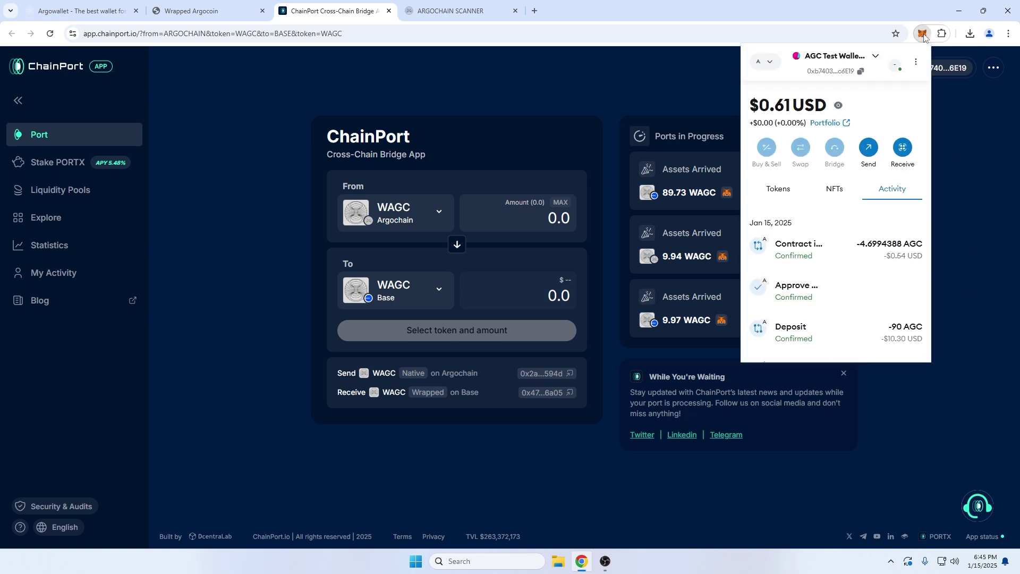
pyautogui.click(765, 61)
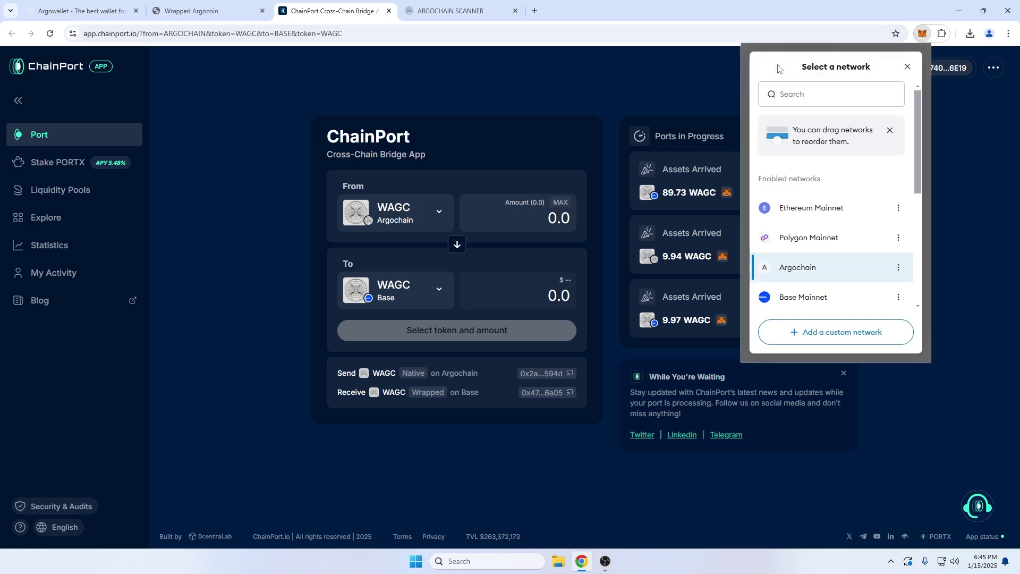
pyautogui.click(835, 298)
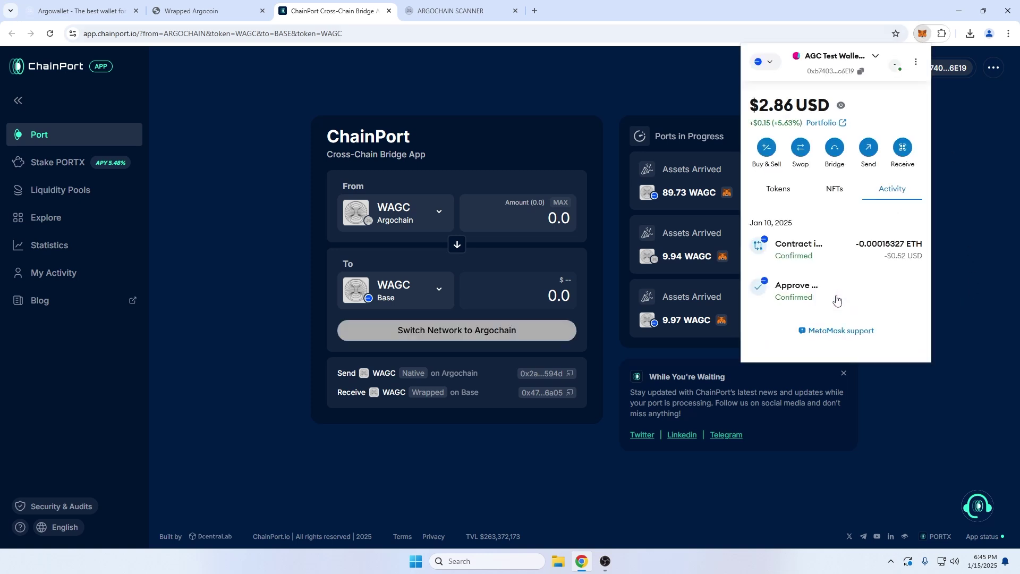
pyautogui.click(785, 197)
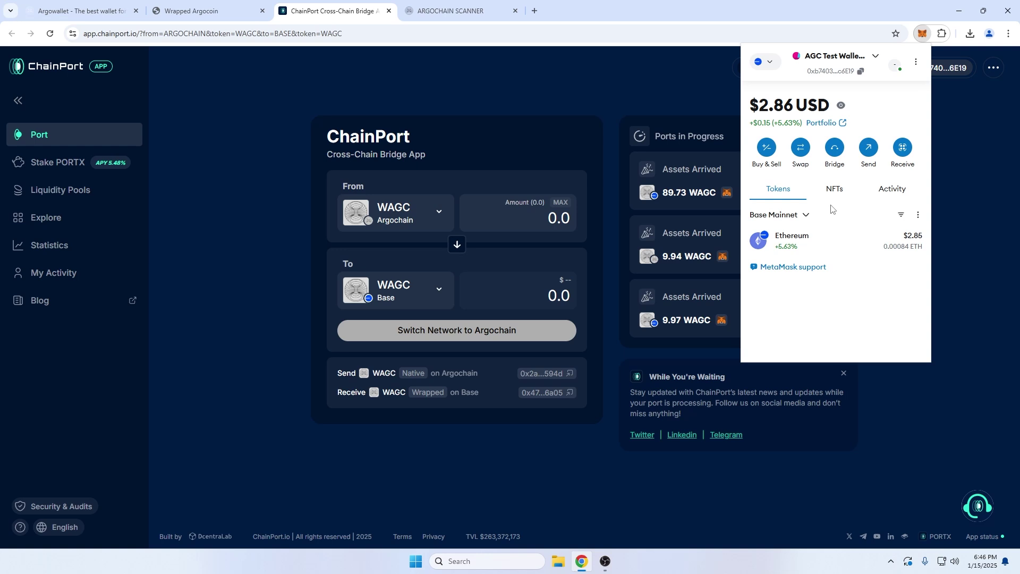
pyautogui.click(860, 73)
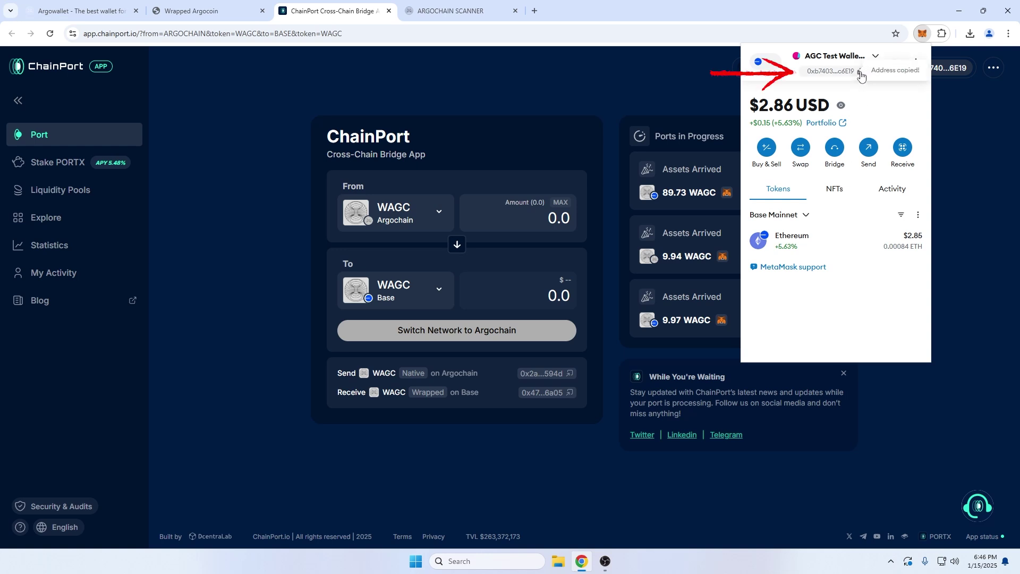
pyautogui.click(534, 10)
# Look up the wallet on basescan.org and open its Wrapped Argocoin (WAGC) token page showing 89.73008973 WAGC
pyautogui.write('basescan.org')
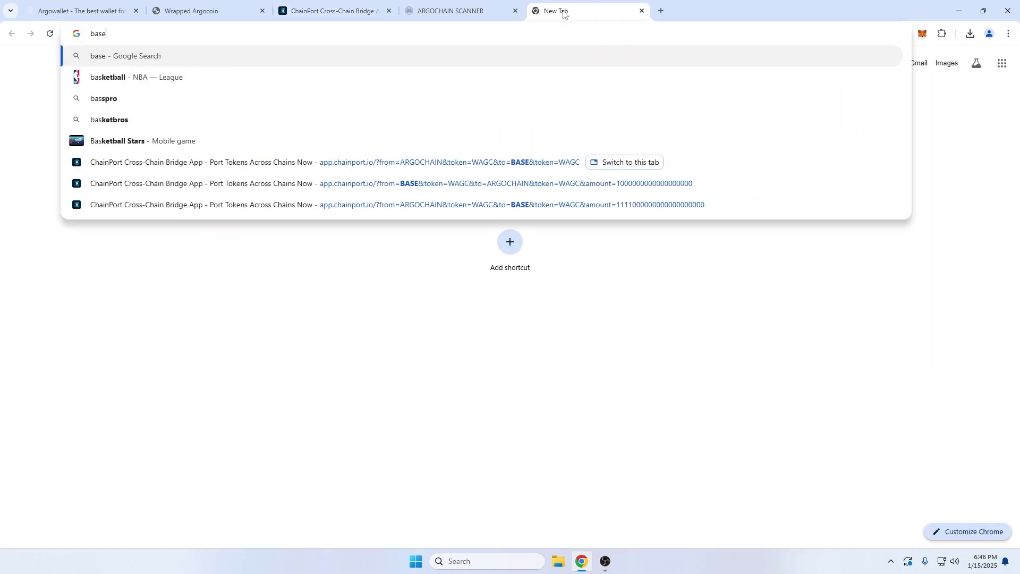
pyautogui.press('Return')
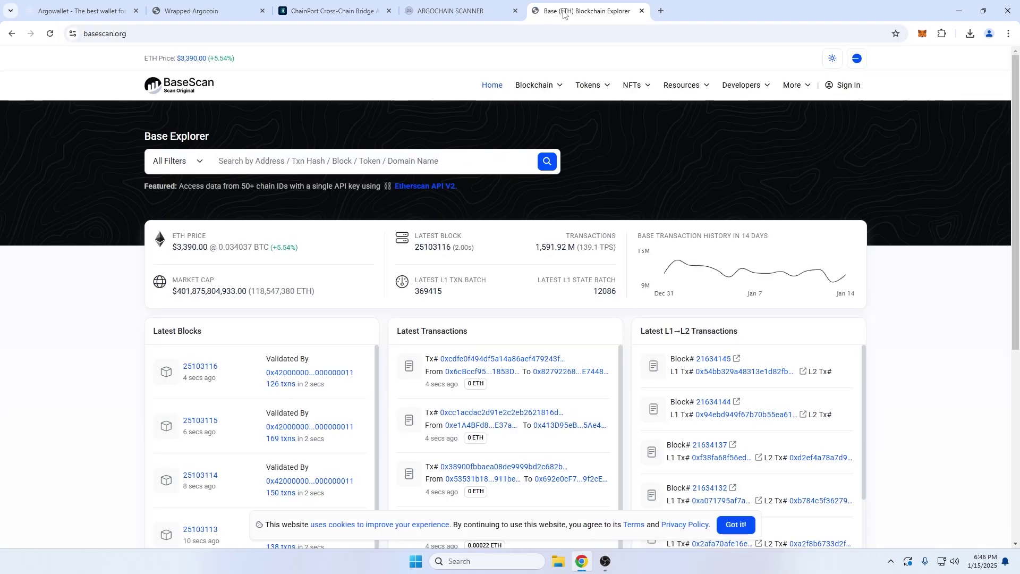
pyautogui.click(492, 152)
pyautogui.hotkey('ctrl', 'v')
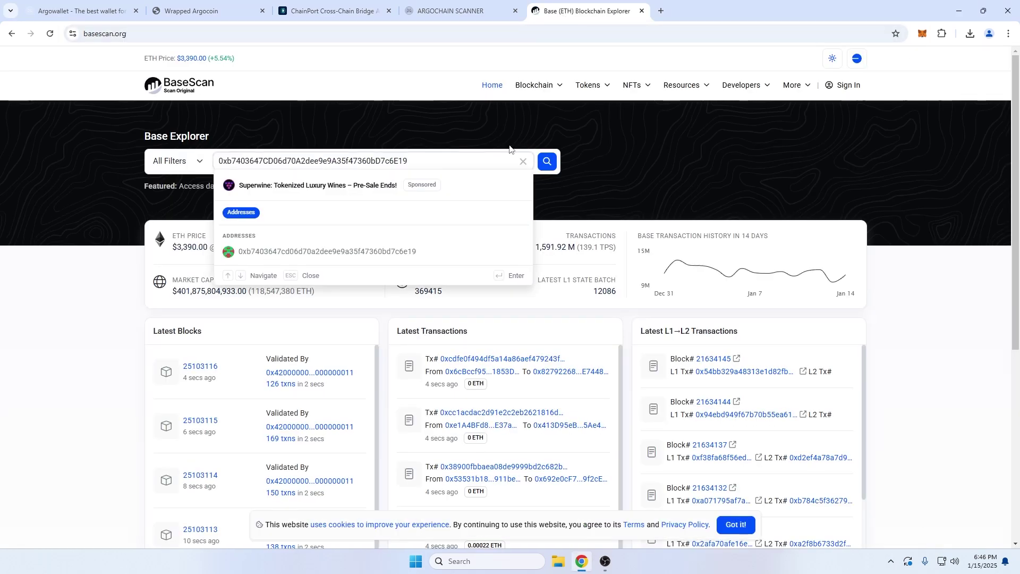
pyautogui.click(481, 251)
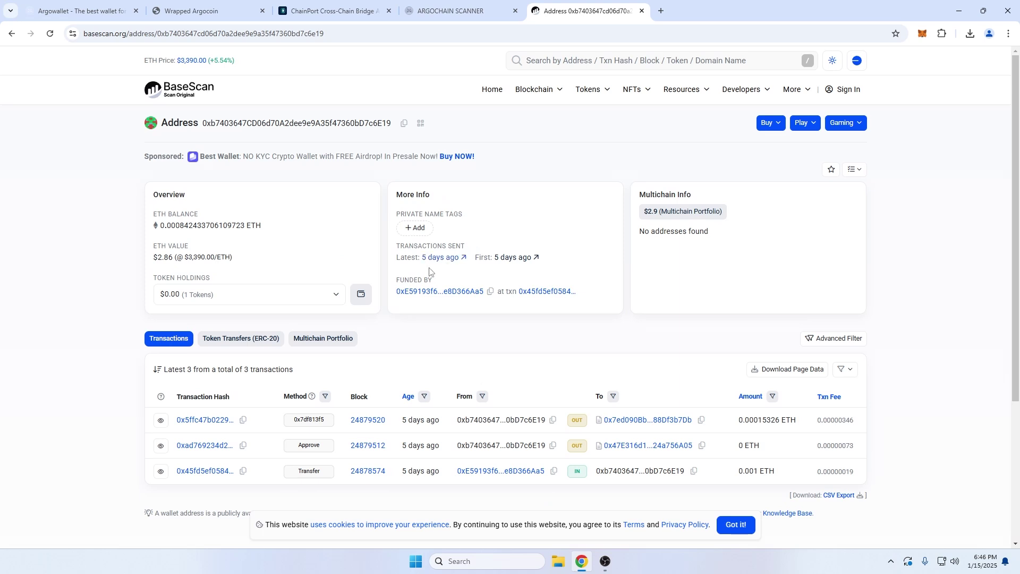
pyautogui.click(227, 339)
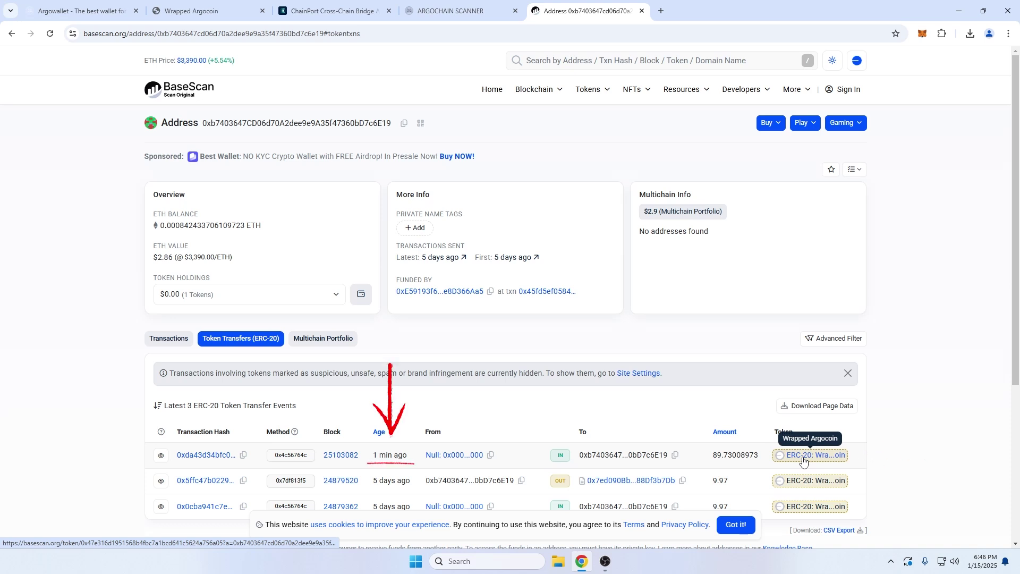
pyautogui.click(803, 456)
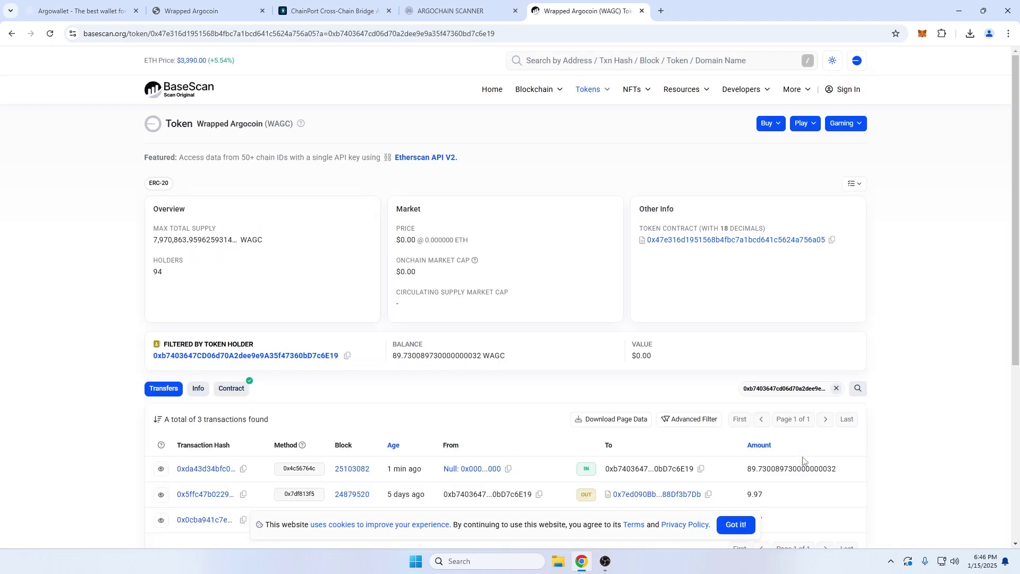
# Copy the WAGC contract address and import it into MetaMask as a custom token, showing 89.73 WAGC
pyautogui.click(832, 249)
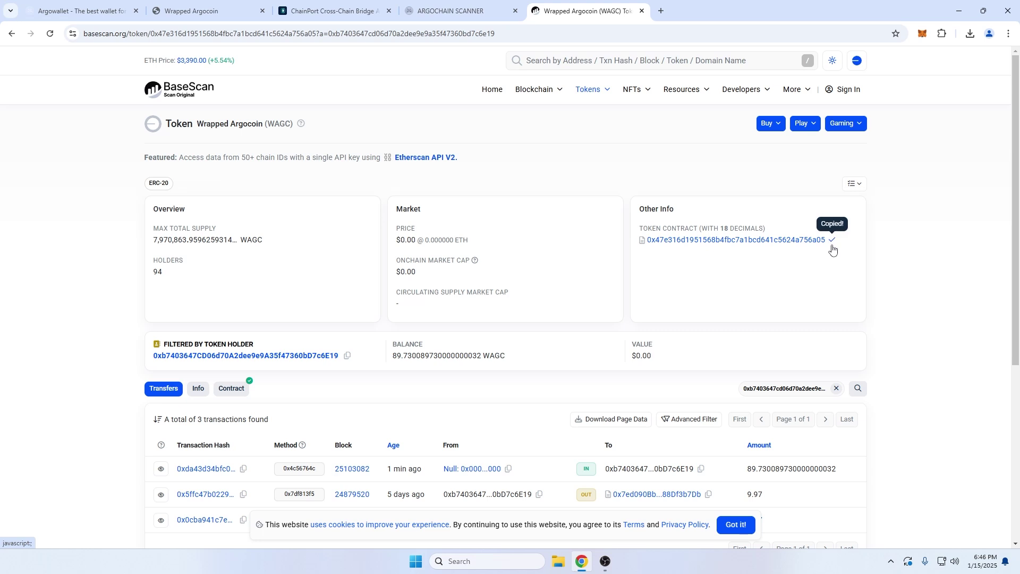
pyautogui.click(921, 35)
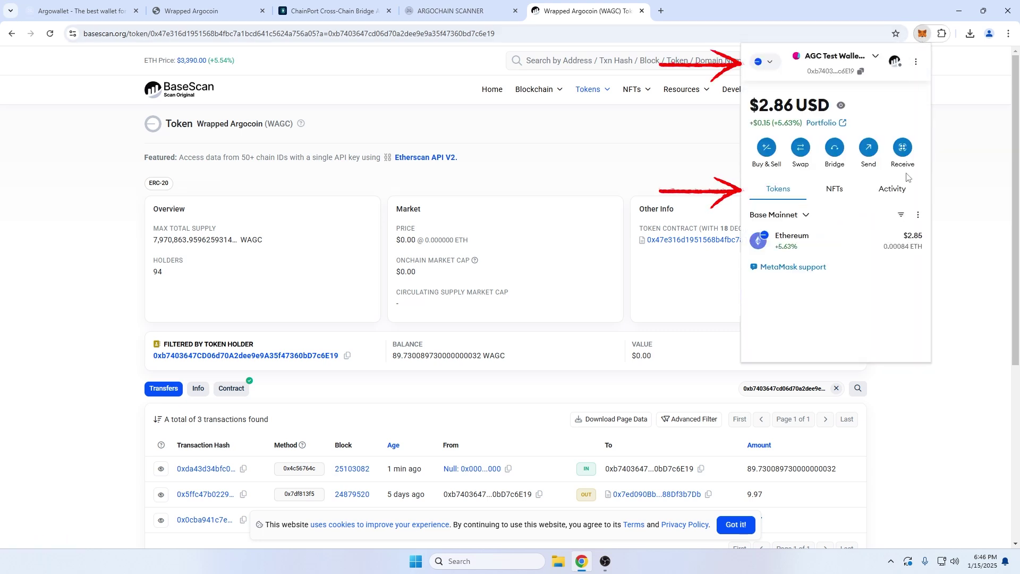
pyautogui.click(917, 215)
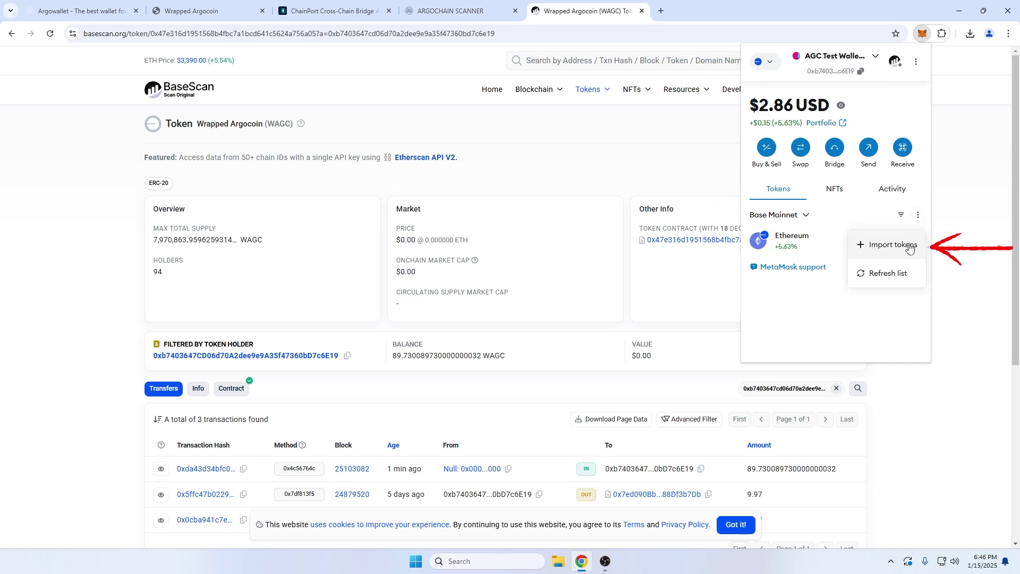
pyautogui.click(909, 245)
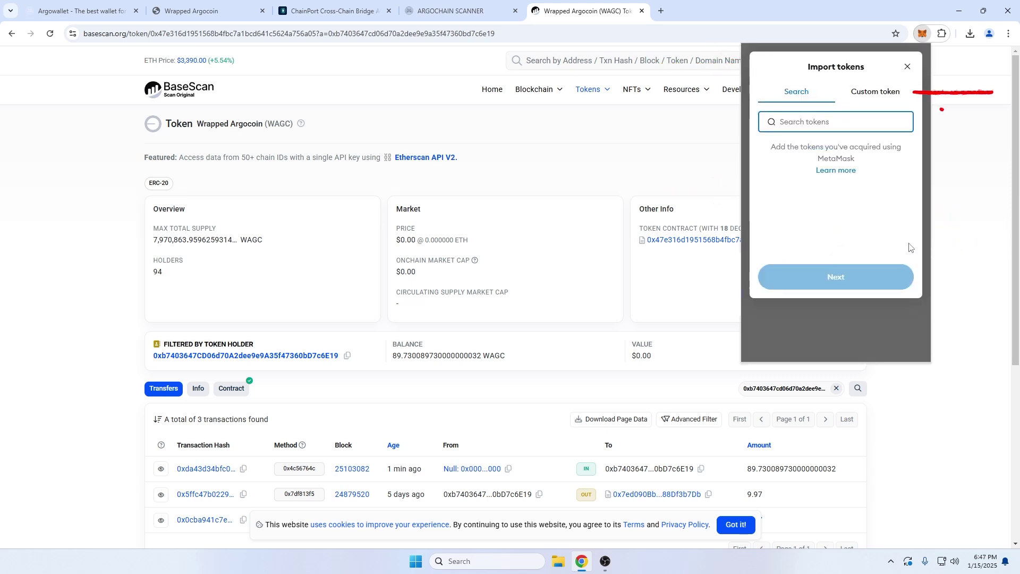
pyautogui.click(886, 95)
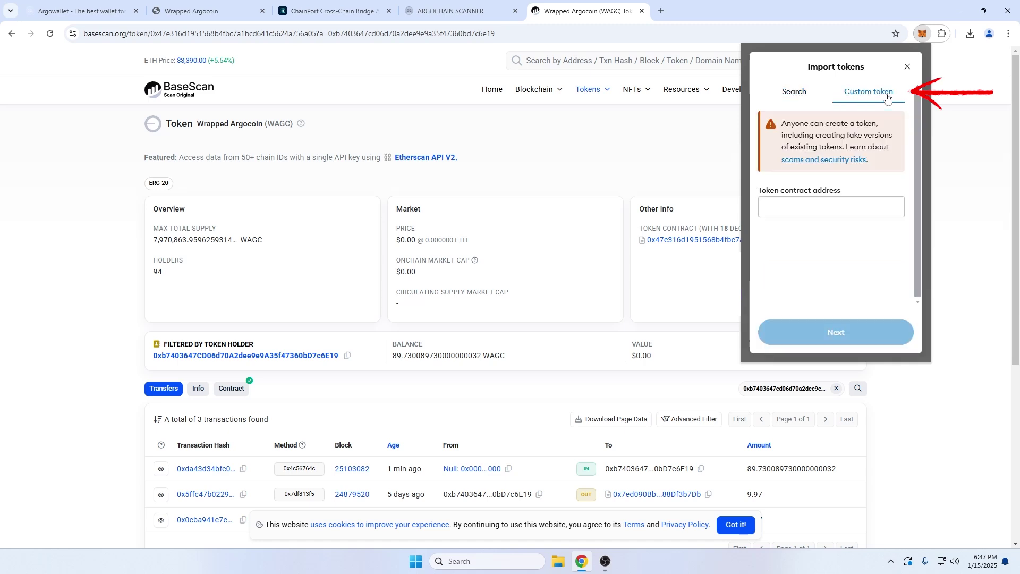
pyautogui.click(868, 191)
pyautogui.hotkey('ctrl', 'v')
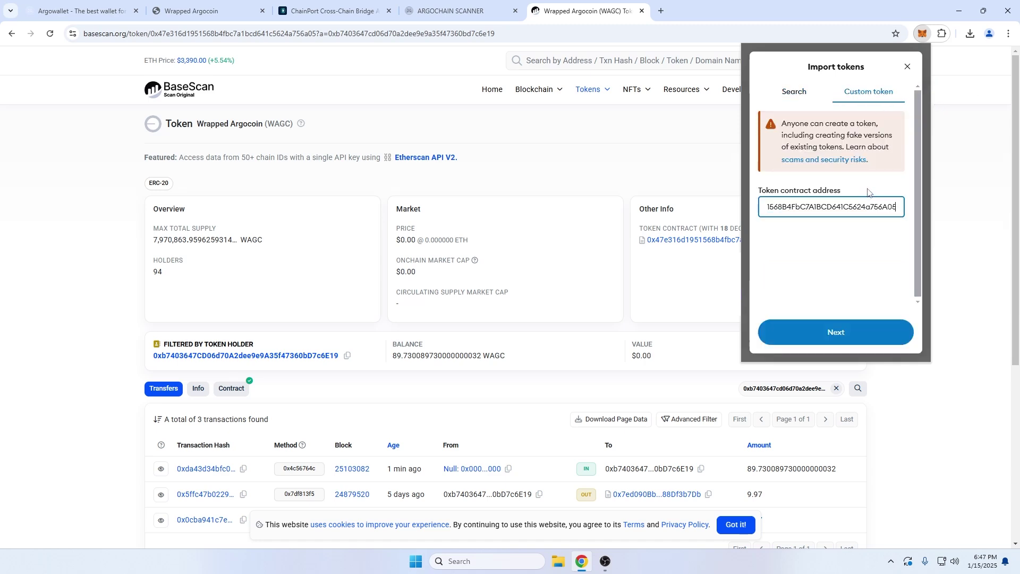
pyautogui.click(843, 334)
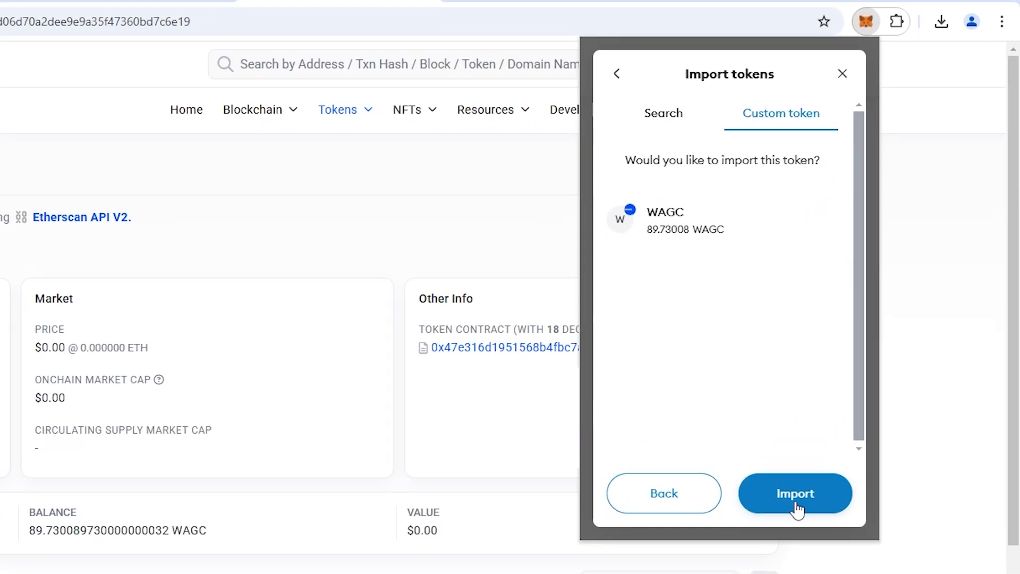
pyautogui.click(795, 494)
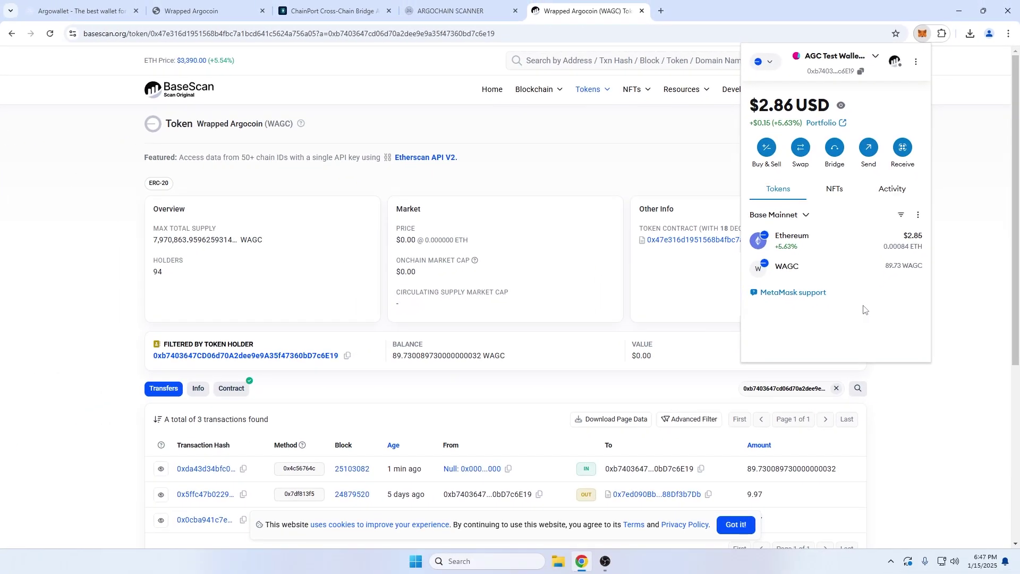
# Close MetaMask and, in ChainPort, port the MAX 89.73009 WAGC from Base to Argochain, reviewing its summary
pyautogui.click(937, 288)
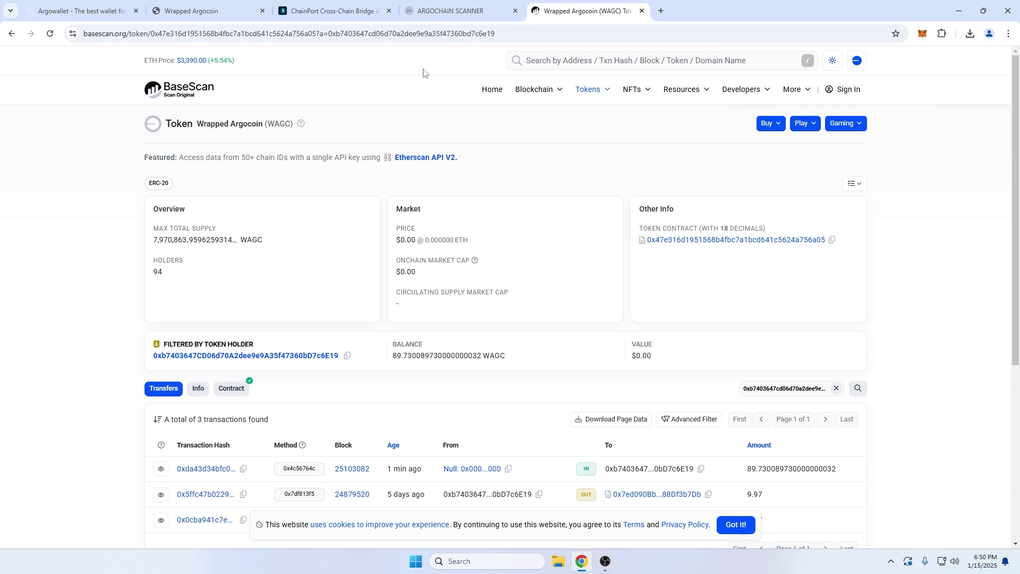
pyautogui.click(344, 17)
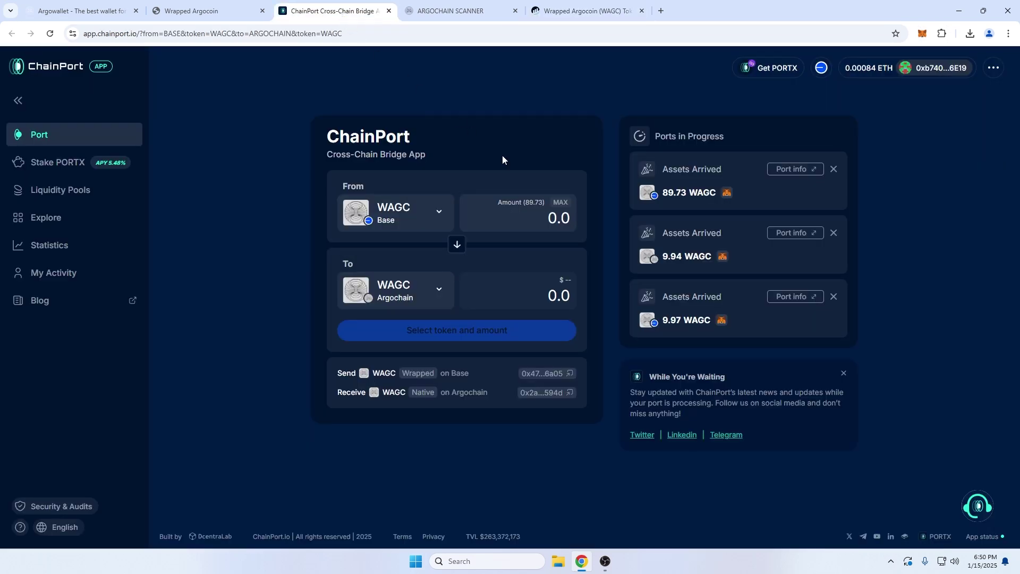
pyautogui.click(560, 203)
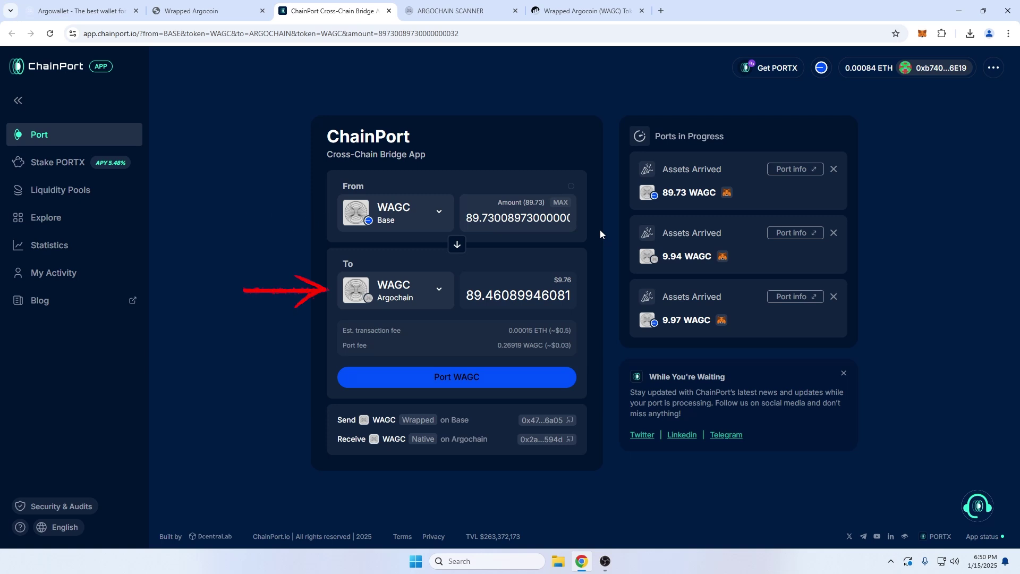
pyautogui.click(549, 375)
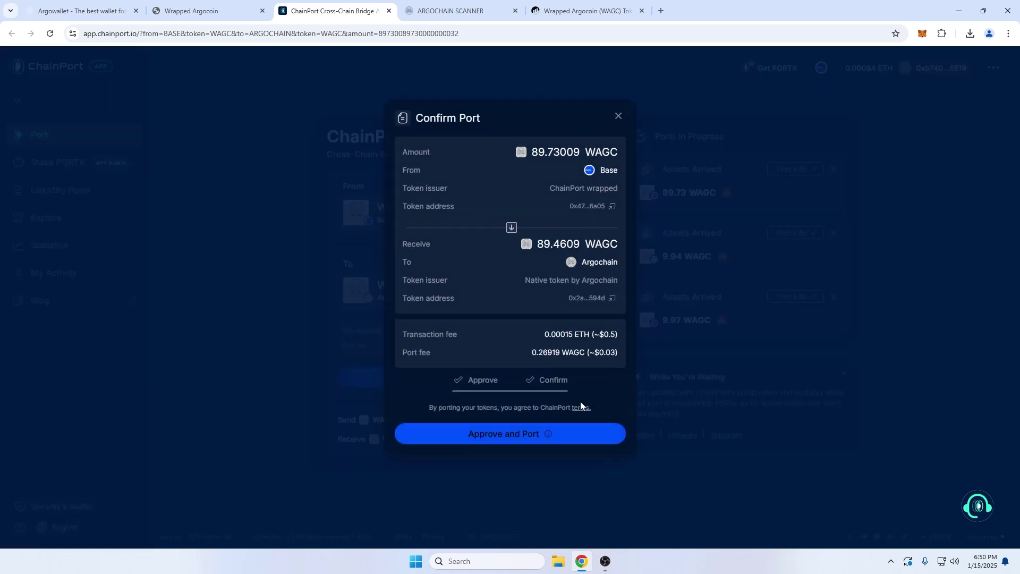
# Approve the spending cap and confirm the port in MetaMask, so 89.46 WAGC arrives on Argochain
pyautogui.click(582, 436)
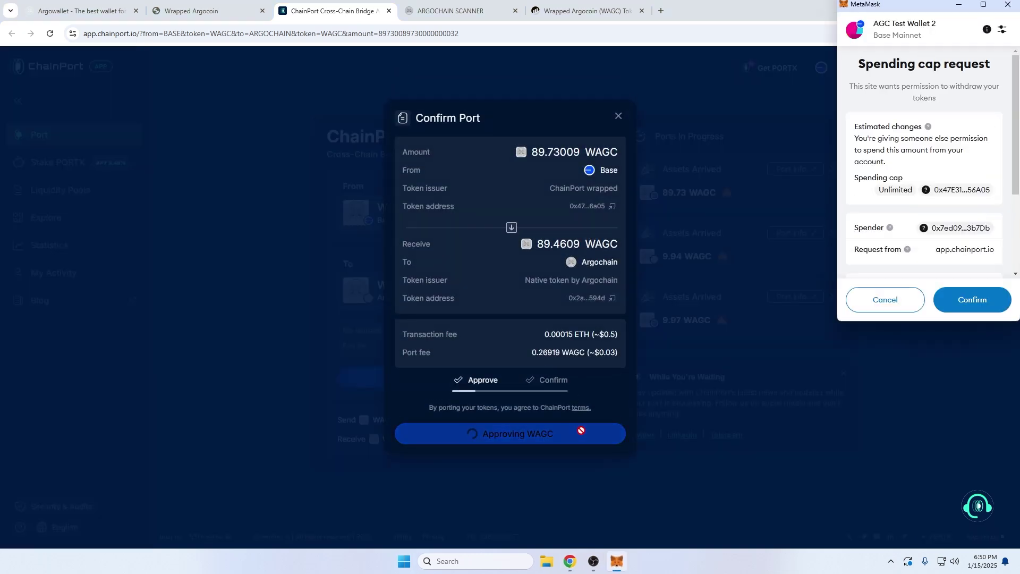
pyautogui.click(978, 305)
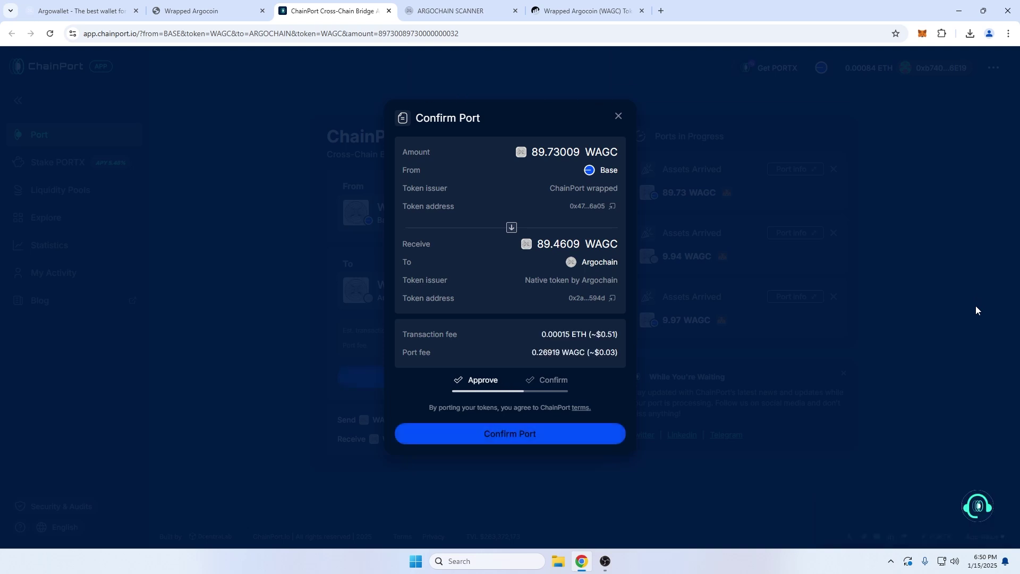
pyautogui.click(595, 431)
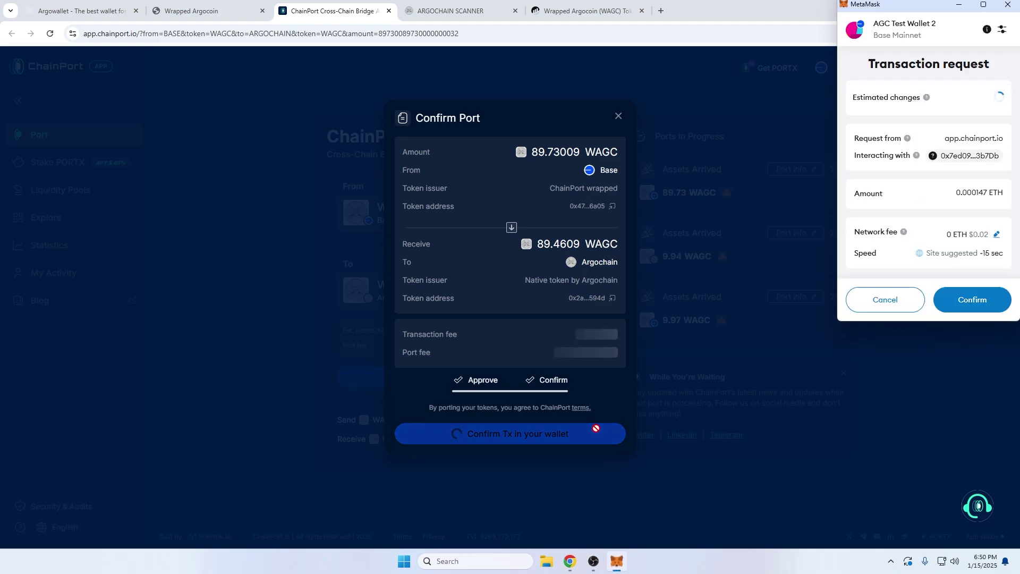
pyautogui.click(972, 299)
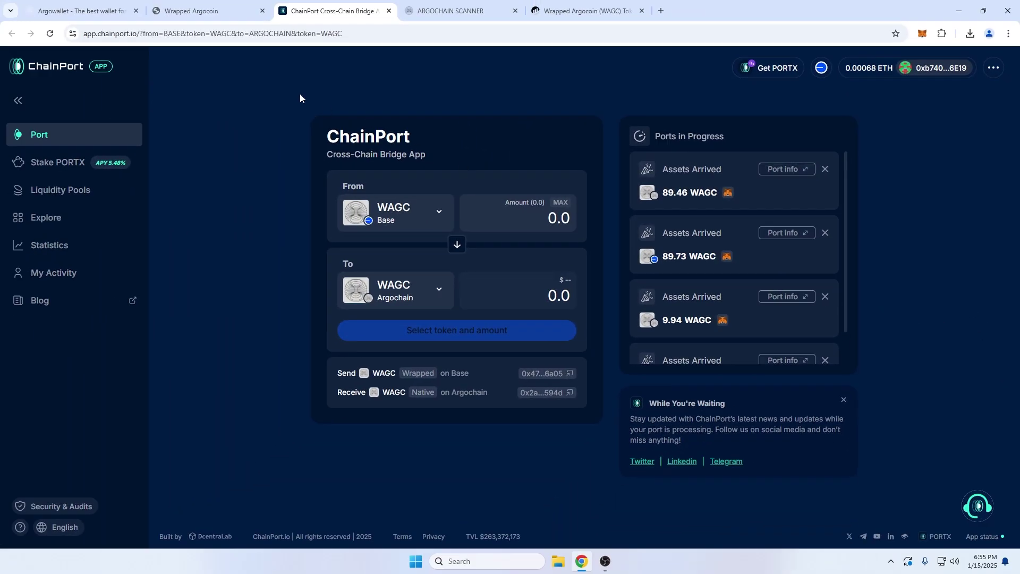
# Connect the wallet on Wrapped Argocoin and unwrap 88 WAGC, leaving 93.296 AGC and 1.4609 WAGC
pyautogui.click(214, 18)
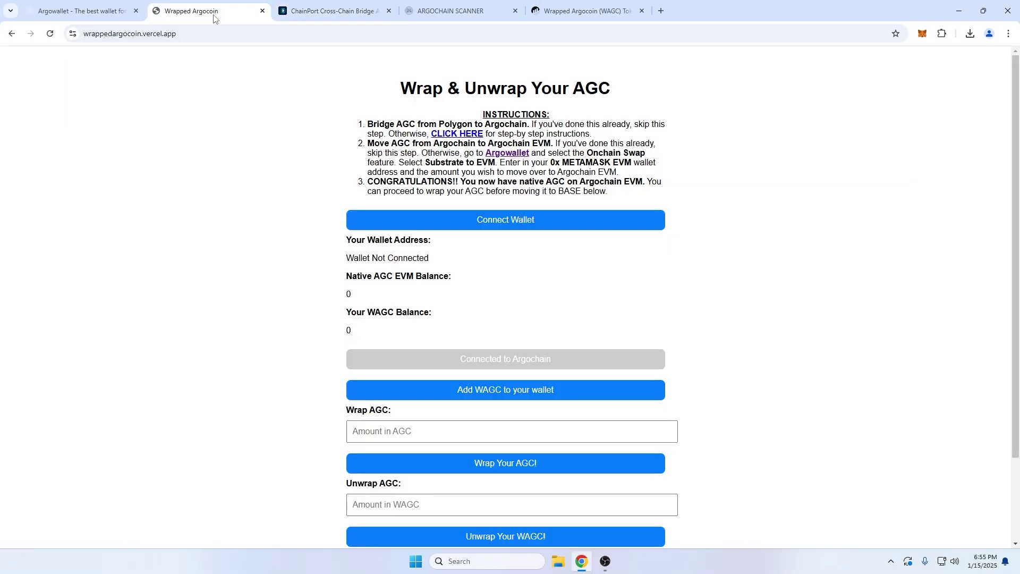
pyautogui.click(545, 223)
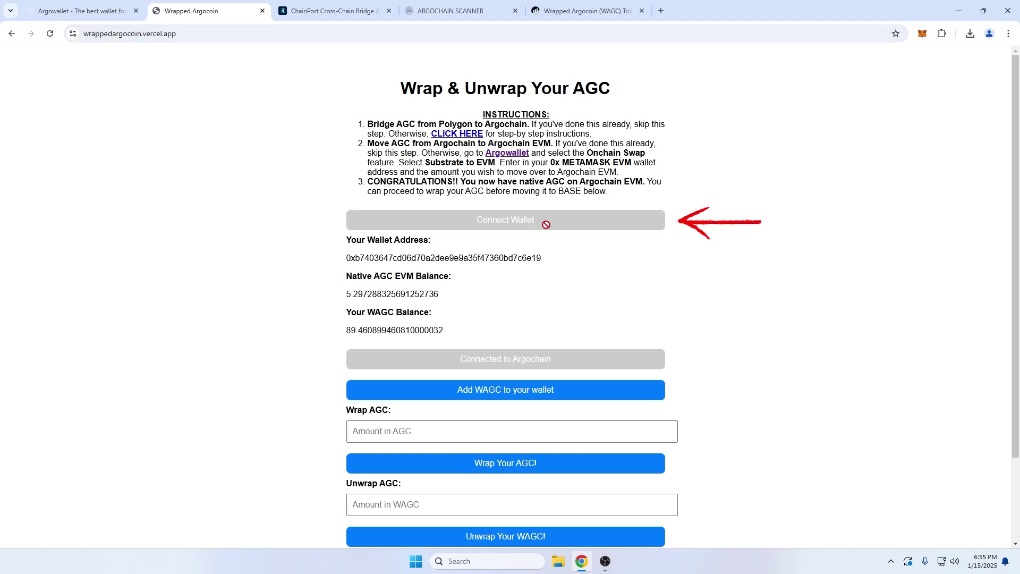
pyautogui.scroll(-1, 659, 336)
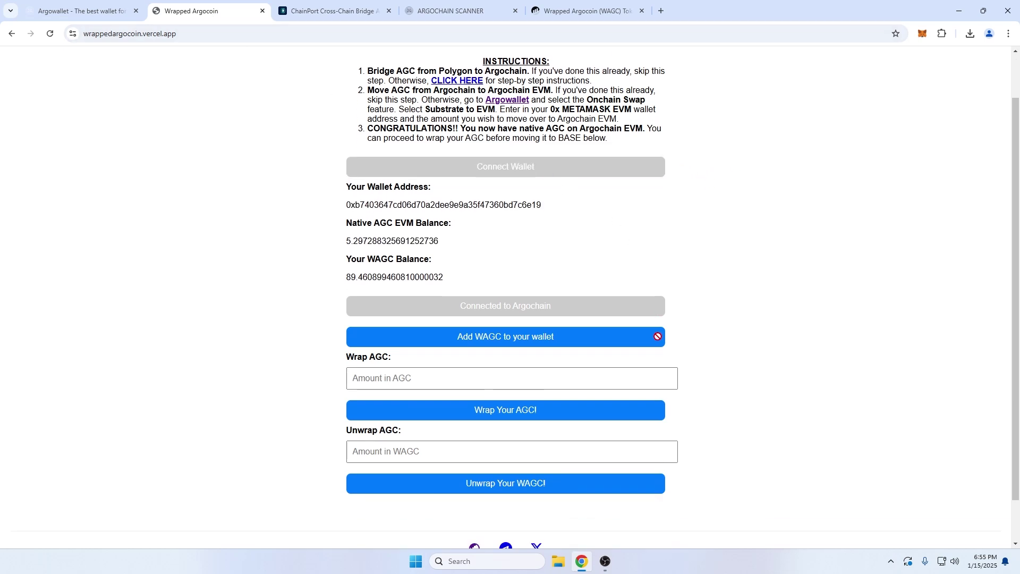
pyautogui.click(594, 451)
pyautogui.write('88')
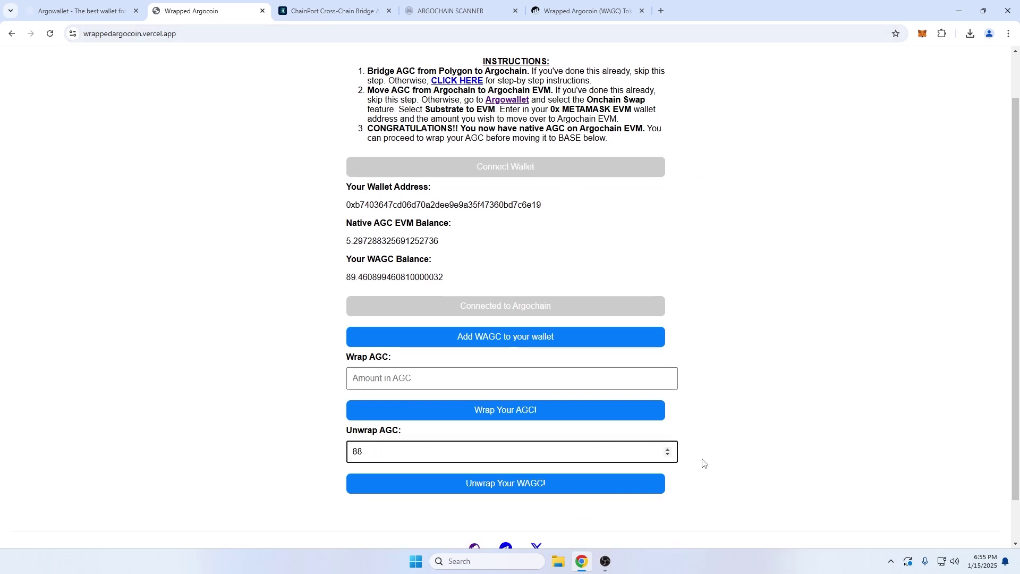
pyautogui.click(651, 484)
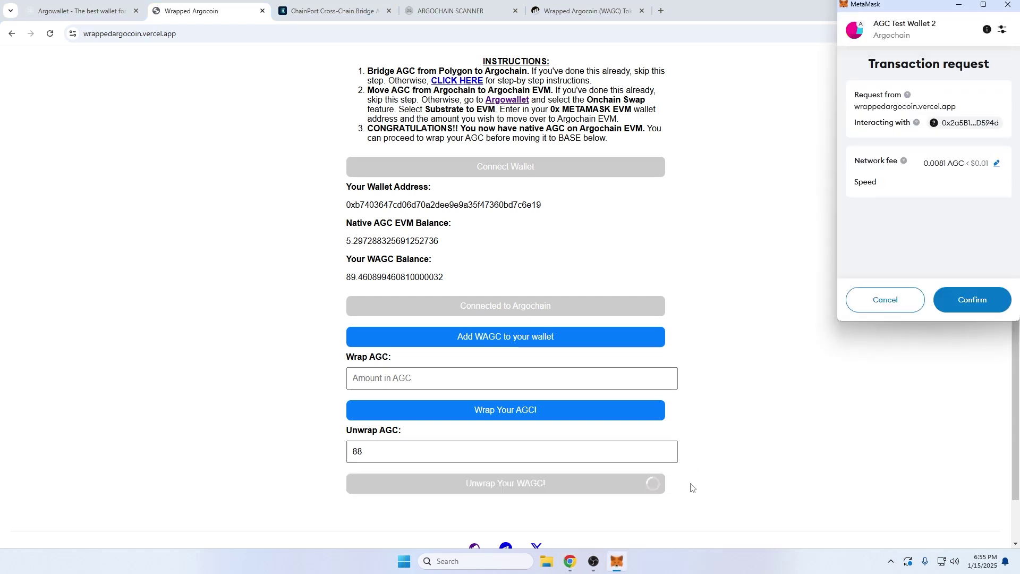
pyautogui.click(946, 302)
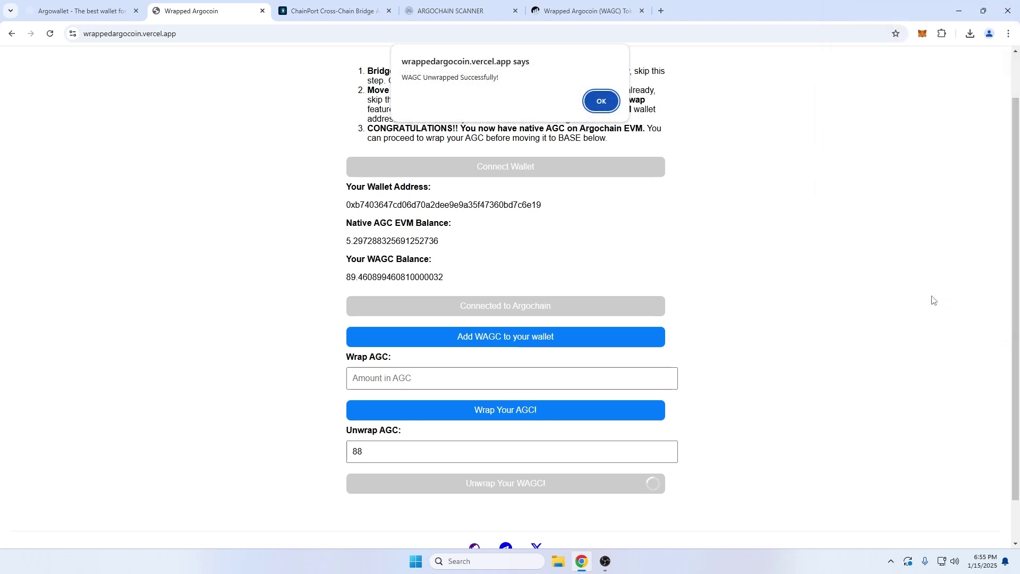
pyautogui.click(602, 102)
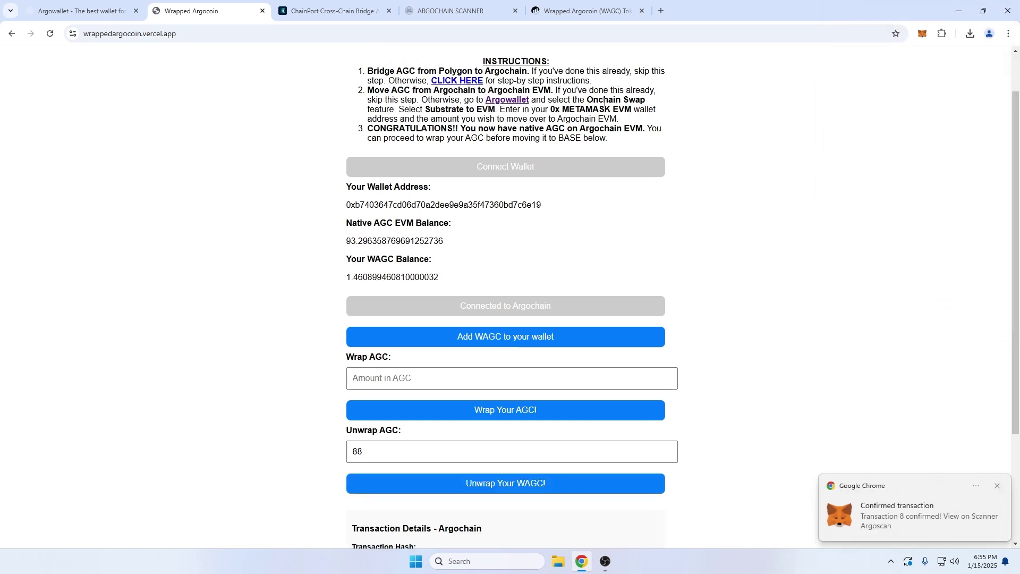
# Swap 88 AGC from EVM to Substrate with Argowallet's Onchain Swap, signing the request in MetaMask
pyautogui.click(74, 10)
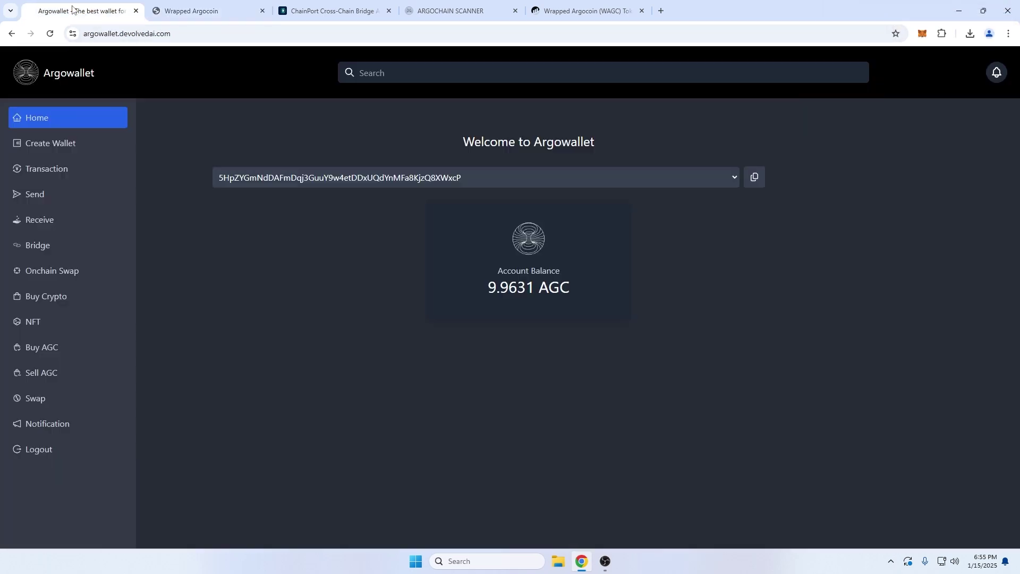
pyautogui.click(86, 273)
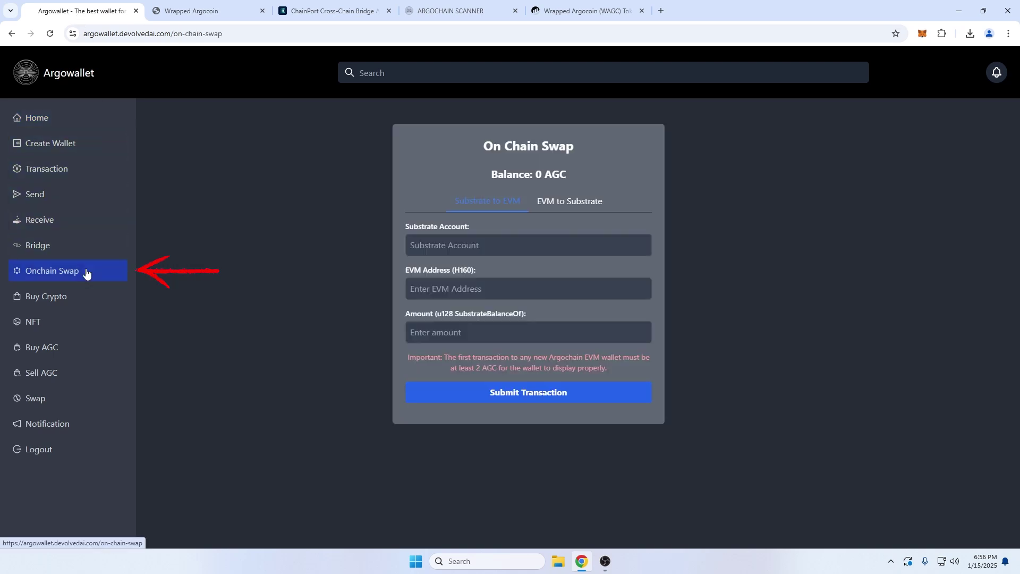
pyautogui.click(551, 201)
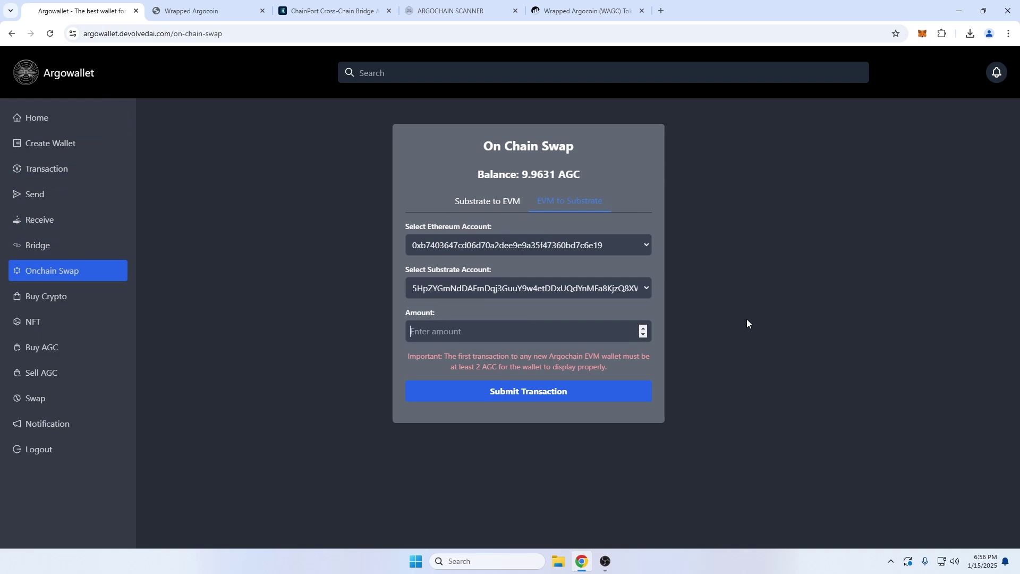
pyautogui.write('88')
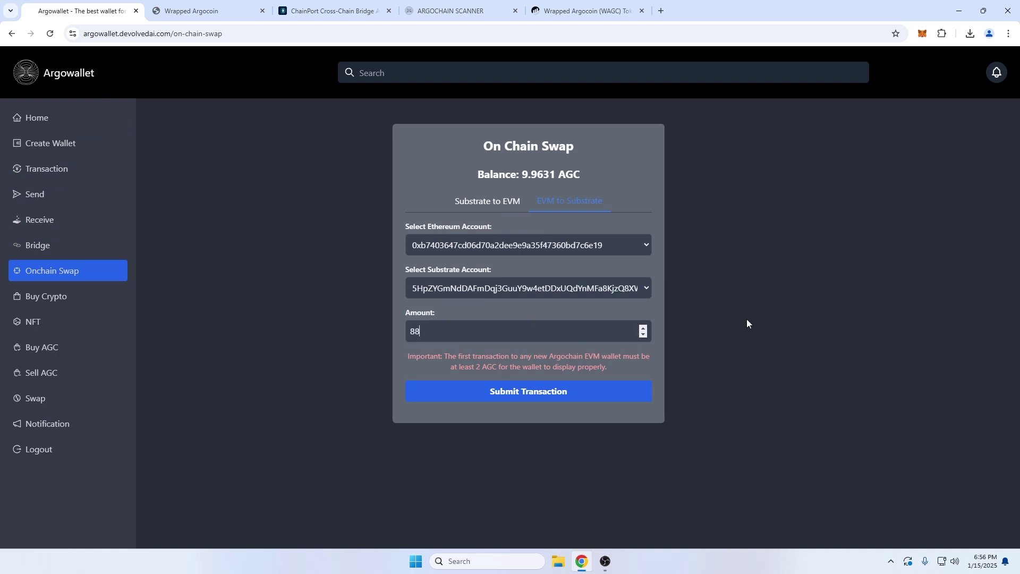
pyautogui.click(622, 391)
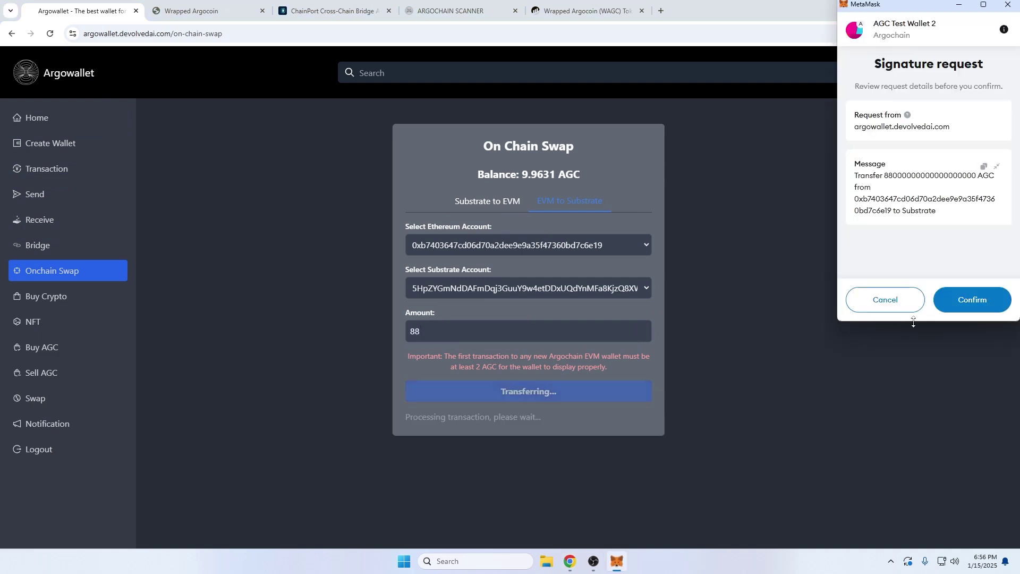
pyautogui.click(954, 304)
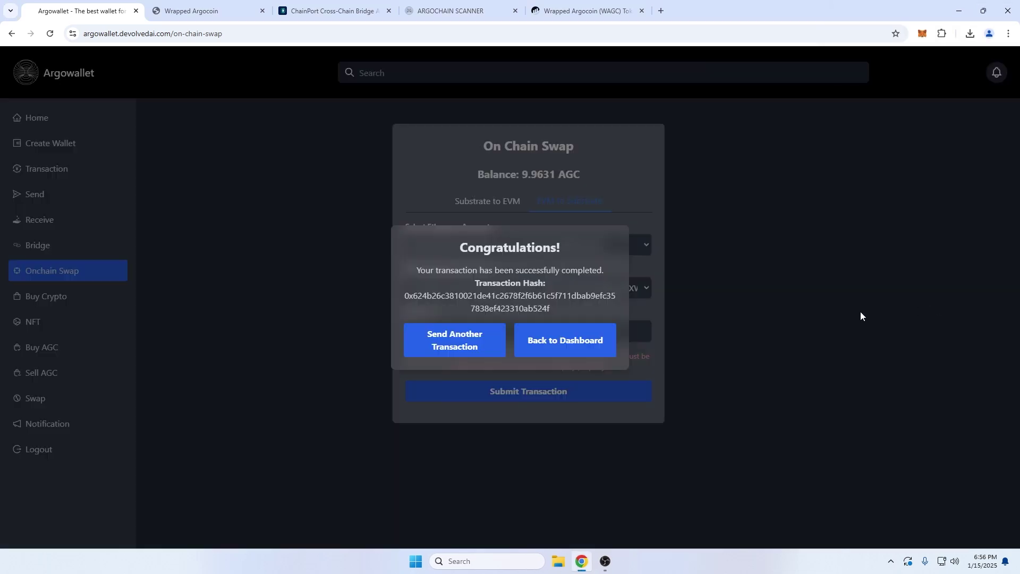
# Return to the Argowallet dashboard to see the balance rise from 97.9406 to 104.5181 AGC
pyautogui.click(587, 343)
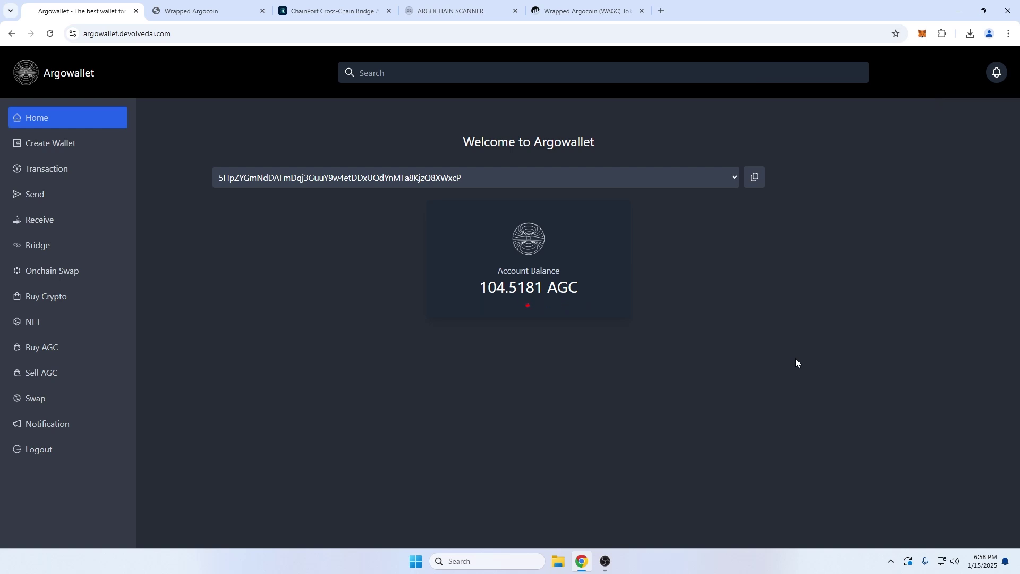
# Open MetaMask to check the 1 AGC ($0.145) left in the Argochain EVM wallet
pyautogui.click(922, 33)
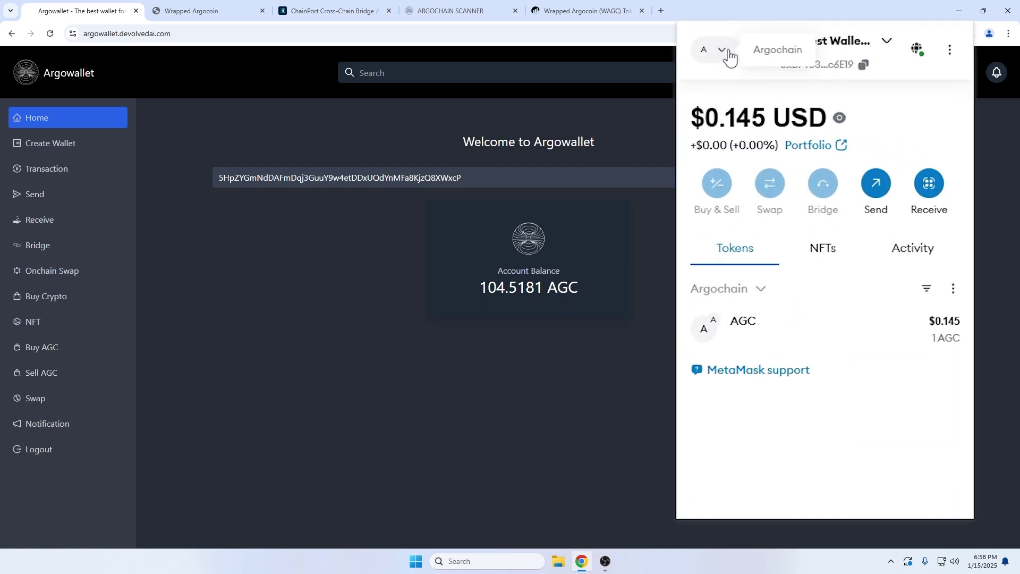